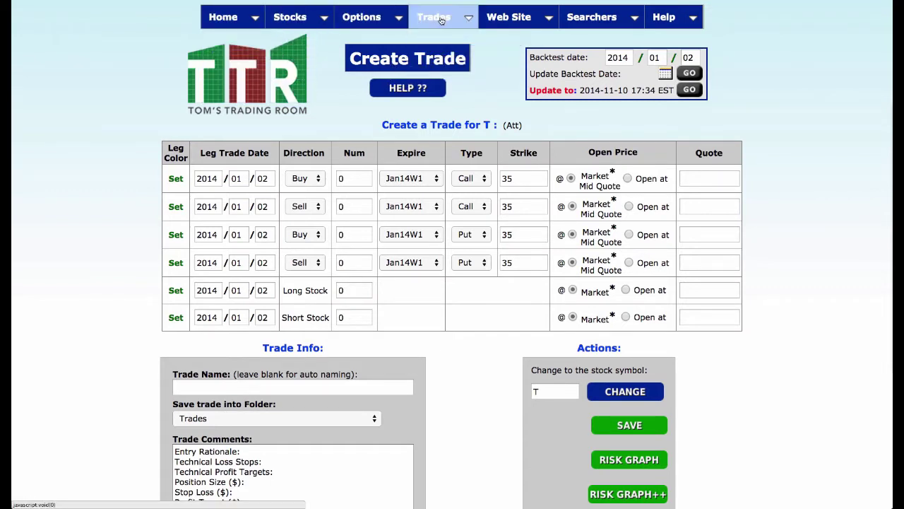
Open a new Create Trade form for the stock T
{"action": "mouse_move", "coordinate": [441, 19]}
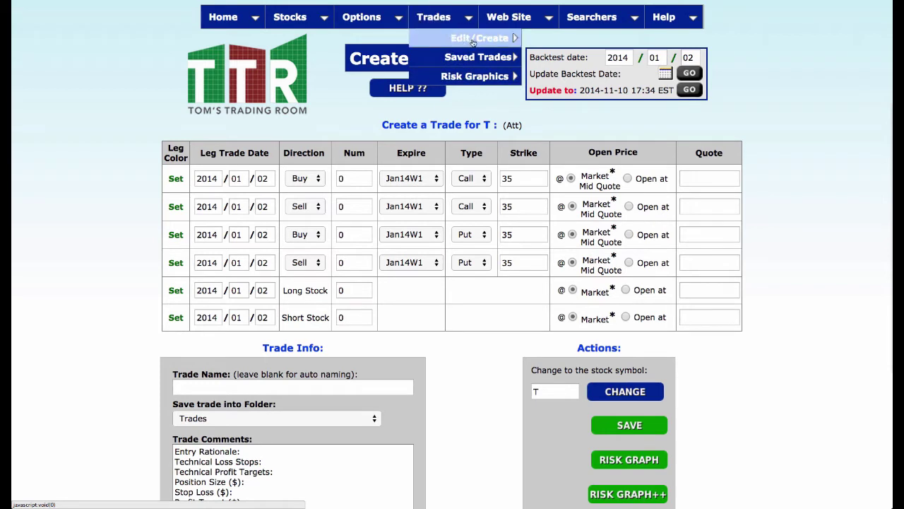
{"action": "mouse_move", "coordinate": [473, 42]}
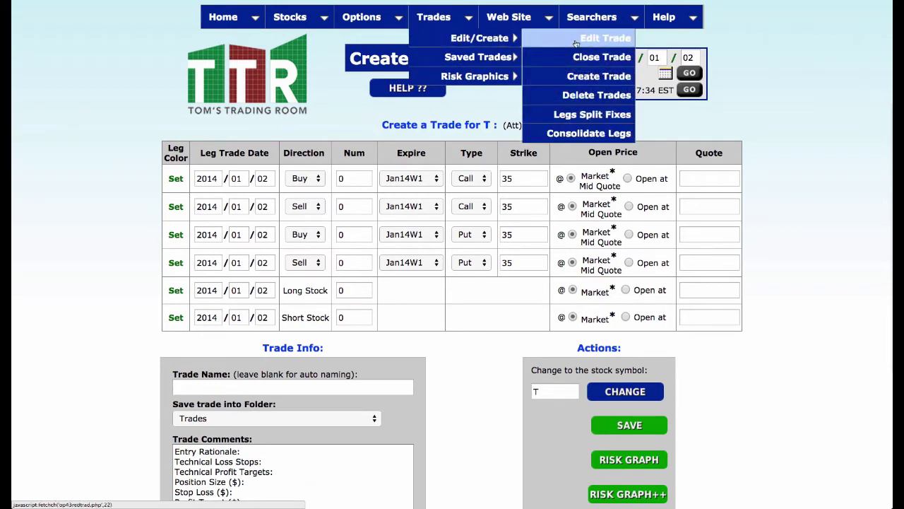
{"action": "left_click", "coordinate": [583, 78]}
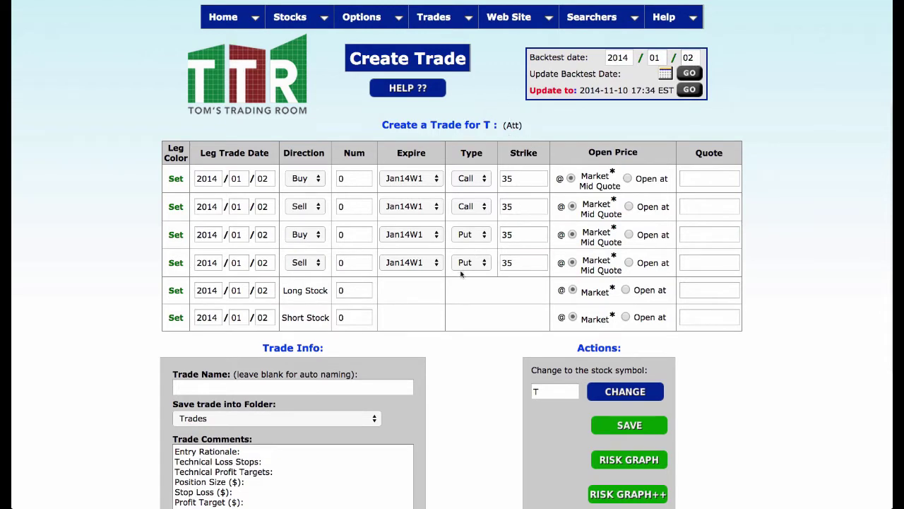
Check T's market conditions and available strikes, and set the Long Stock leg's quantity to 100
{"action": "scroll", "coordinate": [416, 332], "scroll_direction": "down", "scroll_amount": 2}
{"action": "scroll", "coordinate": [414, 330], "scroll_direction": "down", "scroll_amount": 6}
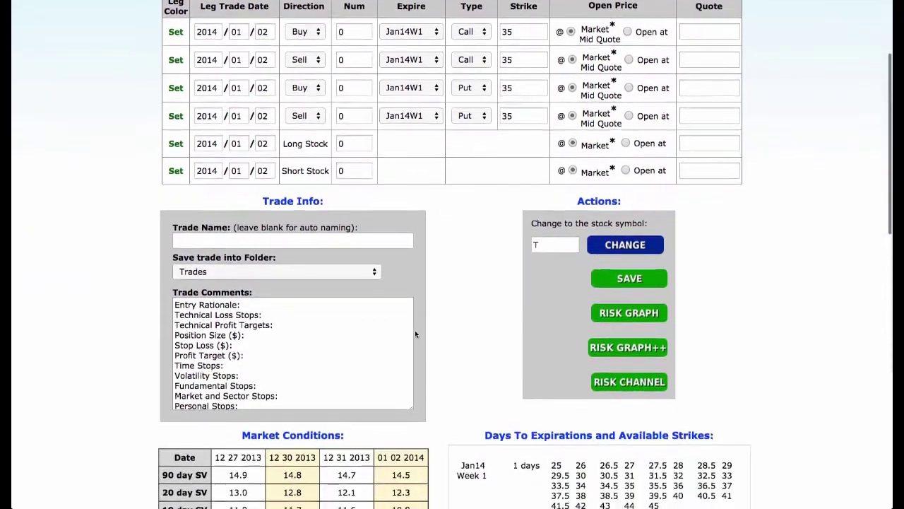
{"action": "scroll", "coordinate": [416, 334], "scroll_direction": "down", "scroll_amount": 1}
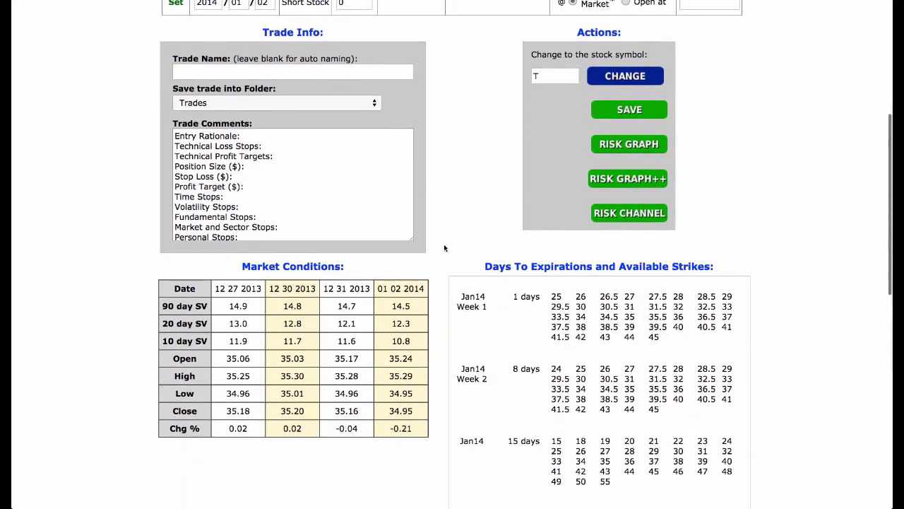
{"action": "scroll", "coordinate": [443, 243], "scroll_direction": "up", "scroll_amount": 10}
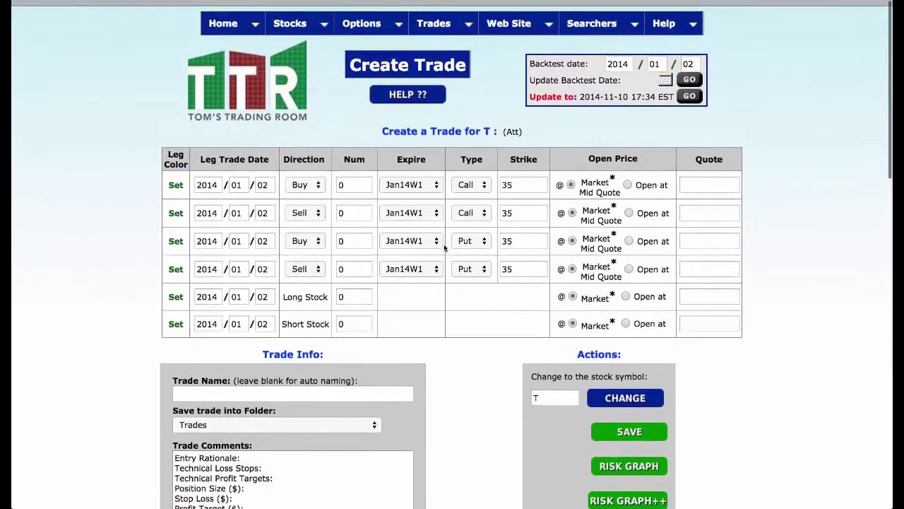
{"action": "scroll", "coordinate": [494, 285], "scroll_direction": "down", "scroll_amount": 8}
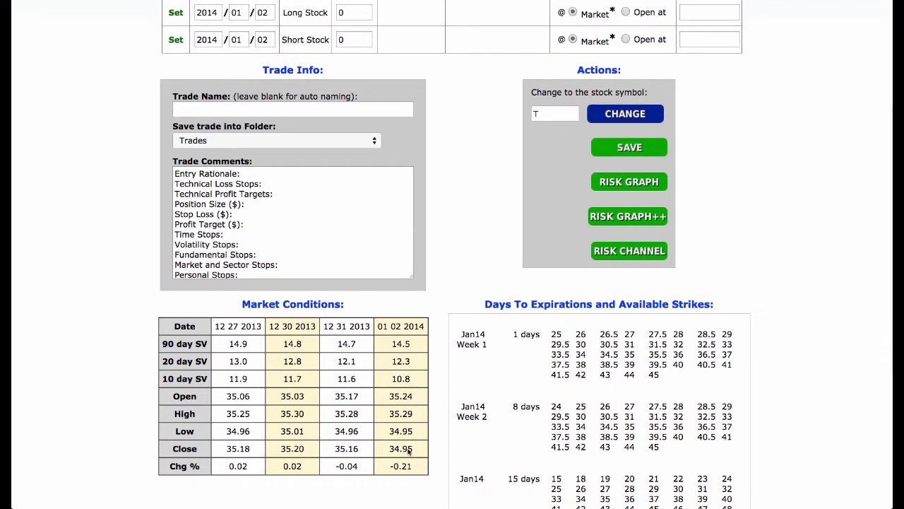
{"action": "scroll", "coordinate": [450, 256], "scroll_direction": "up", "scroll_amount": 5}
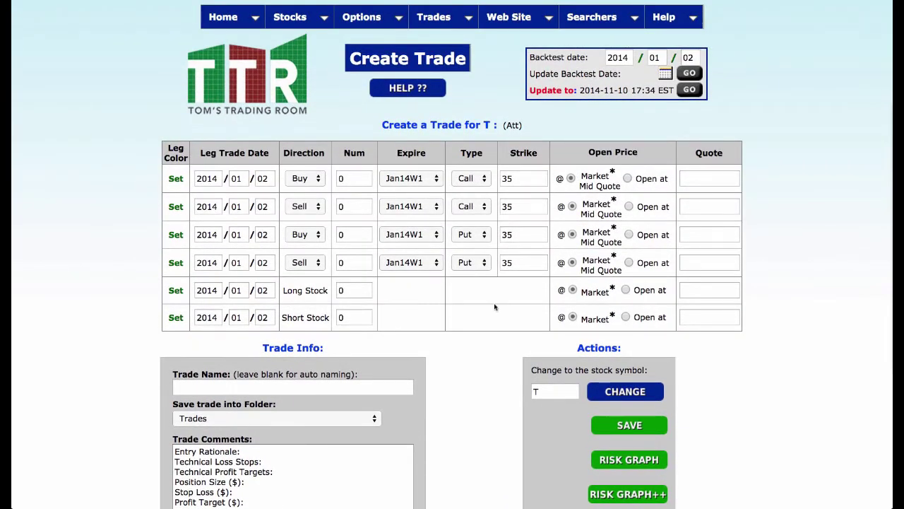
{"action": "left_click", "coordinate": [353, 288]}
{"action": "key", "text": "BackSpace"}
{"action": "type", "text": "100"}
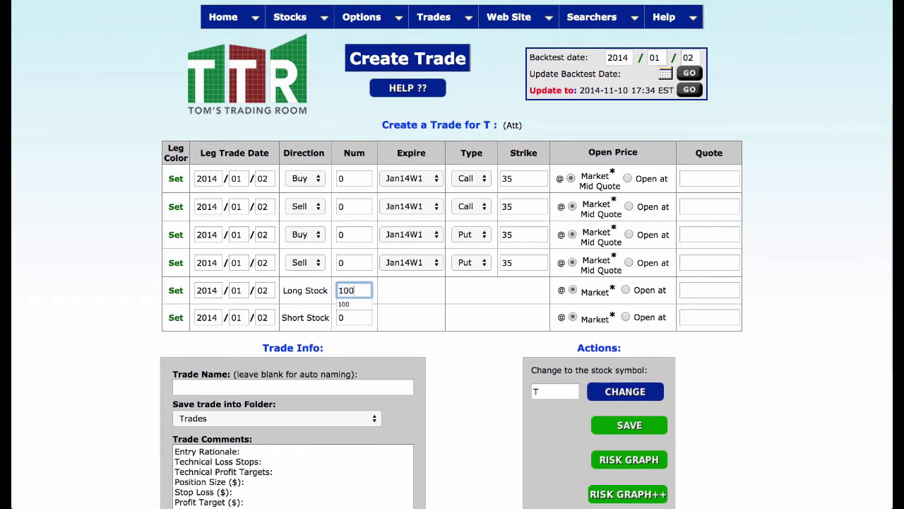
{"action": "left_click", "coordinate": [408, 301]}
Set the first option leg of the T trade to sell 1 call expiring Jan15
{"action": "left_click", "coordinate": [319, 181]}
{"action": "left_click", "coordinate": [297, 189]}
{"action": "left_click", "coordinate": [356, 176]}
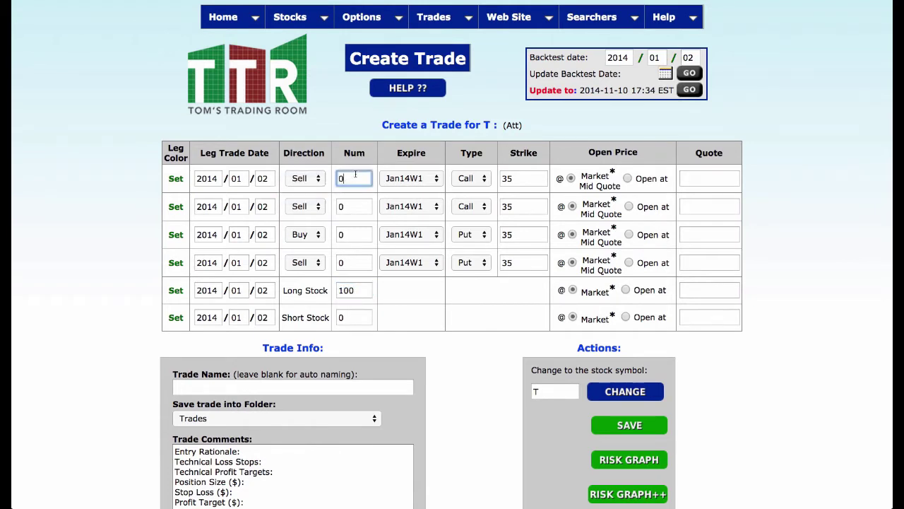
{"action": "key", "text": "BackSpace"}
{"action": "type", "text": "1"}
{"action": "left_click", "coordinate": [427, 181]}
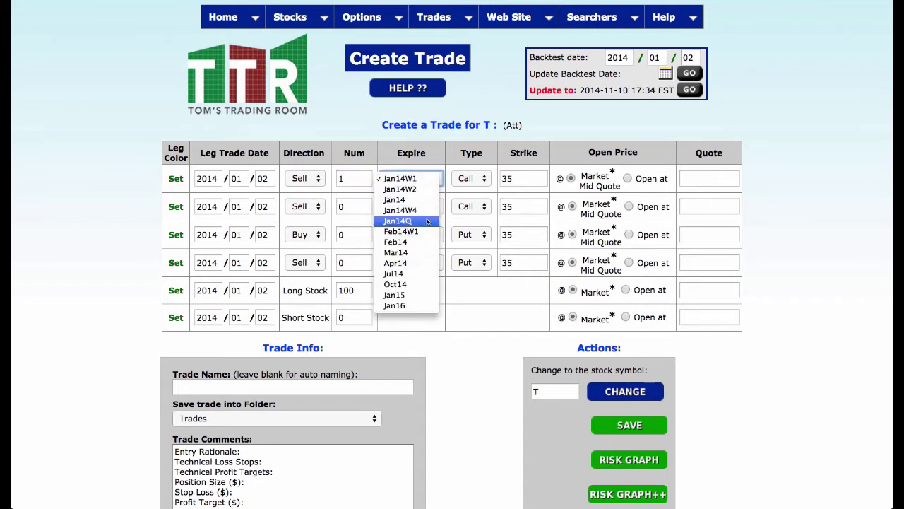
{"action": "left_click", "coordinate": [419, 296]}
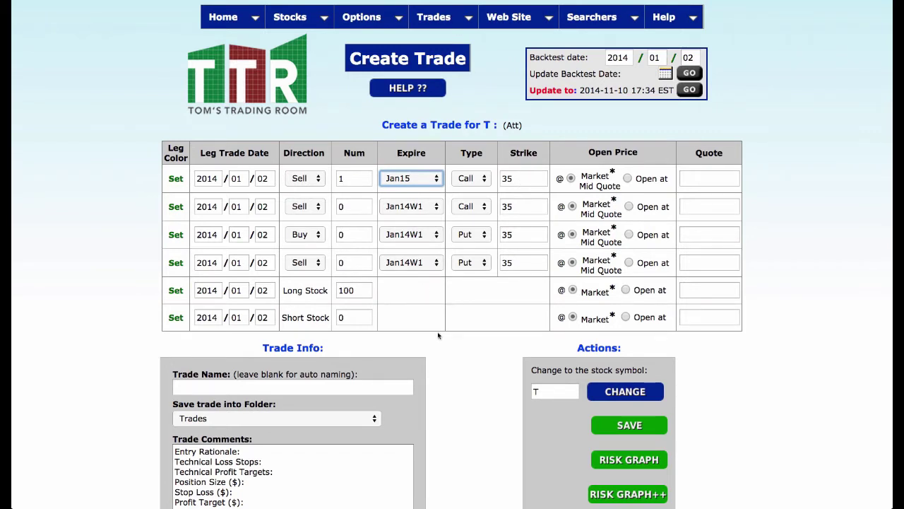
Name the trade "DOTD 2014 T" and save it in the Trades folder
{"action": "left_click", "coordinate": [341, 387]}
{"action": "type", "text": "DOTD 2014 T"}
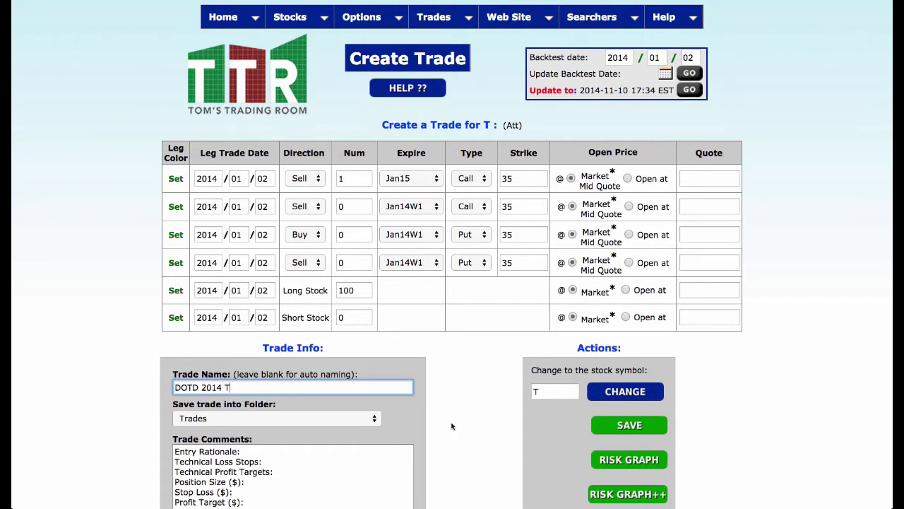
{"action": "scroll", "coordinate": [444, 425], "scroll_direction": "down", "scroll_amount": 3}
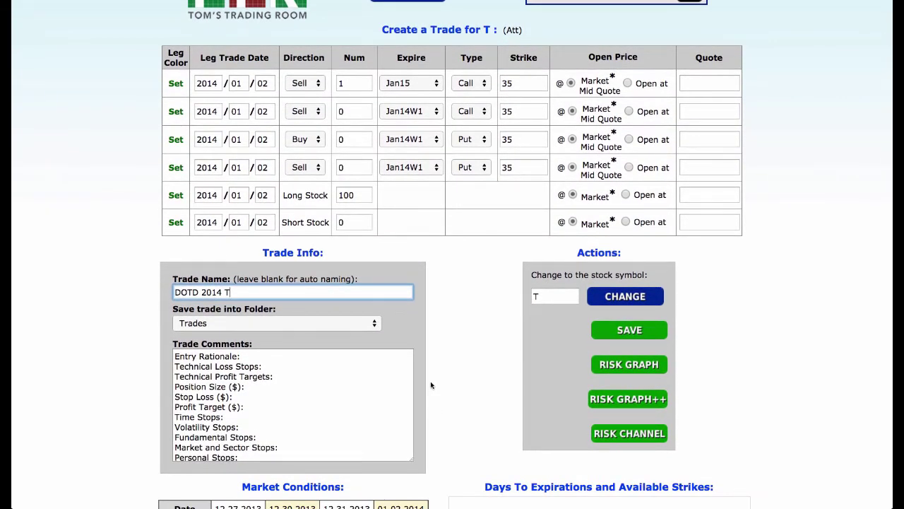
{"action": "left_click", "coordinate": [622, 330]}
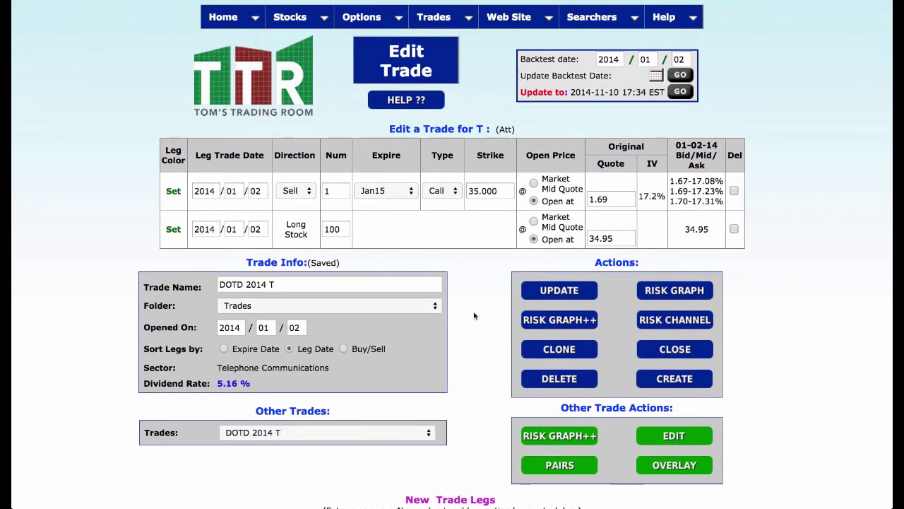
Start a new trade and change its stock symbol to PFE
{"action": "left_click", "coordinate": [450, 18]}
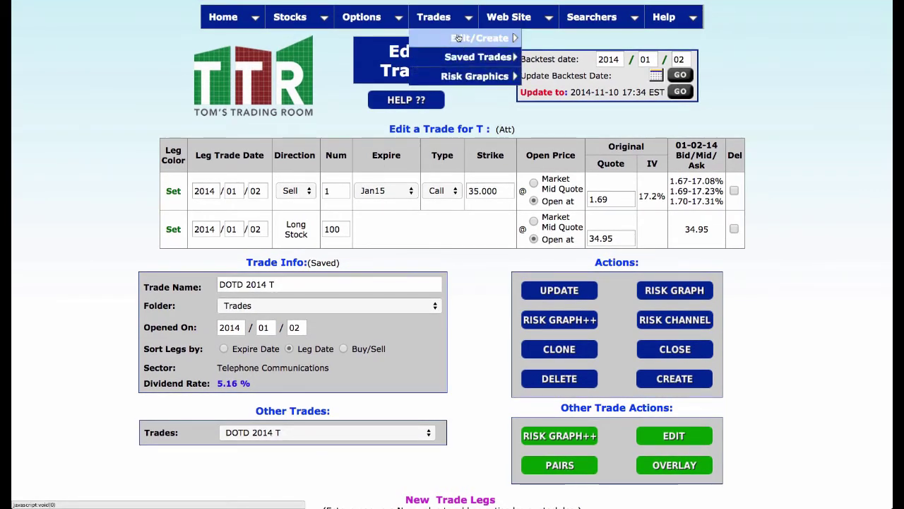
{"action": "mouse_move", "coordinate": [525, 42]}
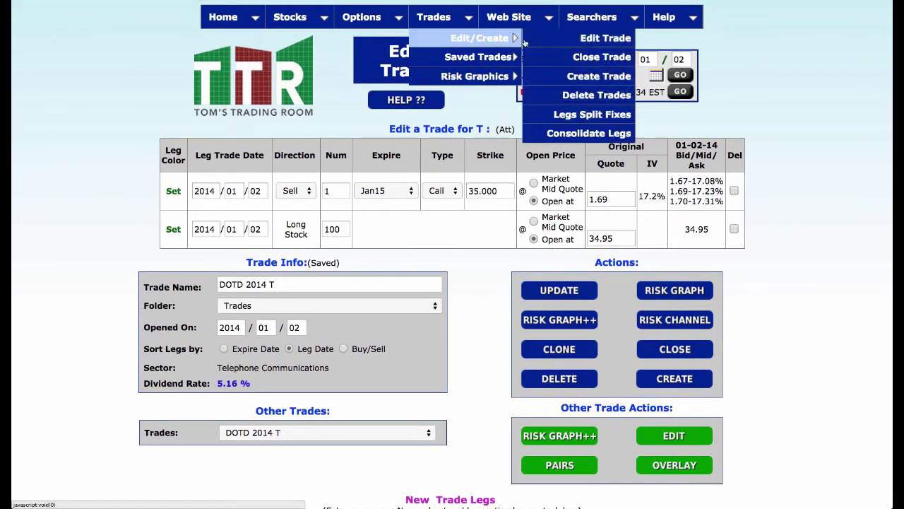
{"action": "left_click", "coordinate": [575, 76]}
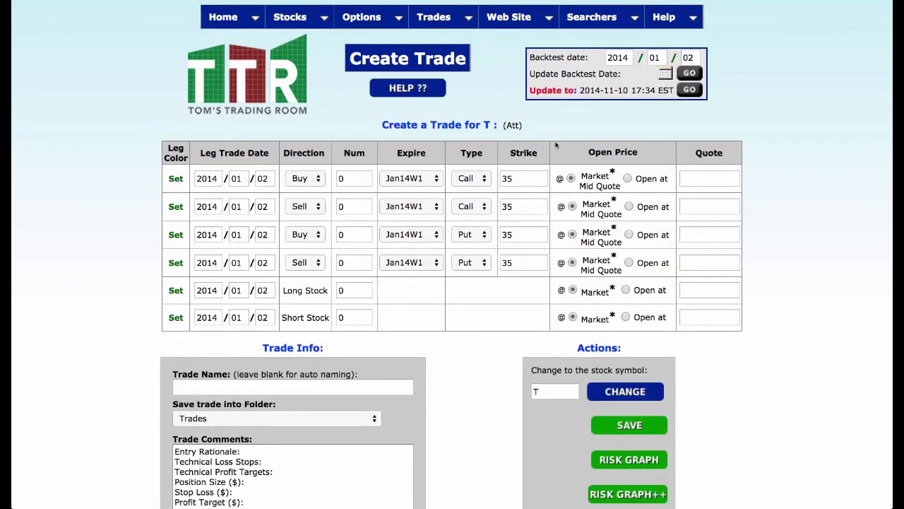
{"action": "left_click", "coordinate": [554, 392]}
{"action": "double_click", "coordinate": [555, 392]}
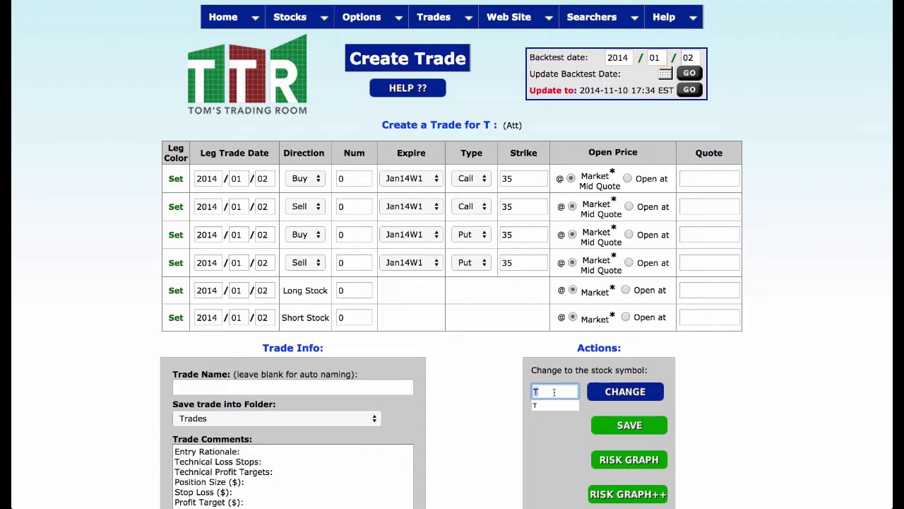
{"action": "type", "text": "pfe"}
{"action": "left_click", "coordinate": [635, 392]}
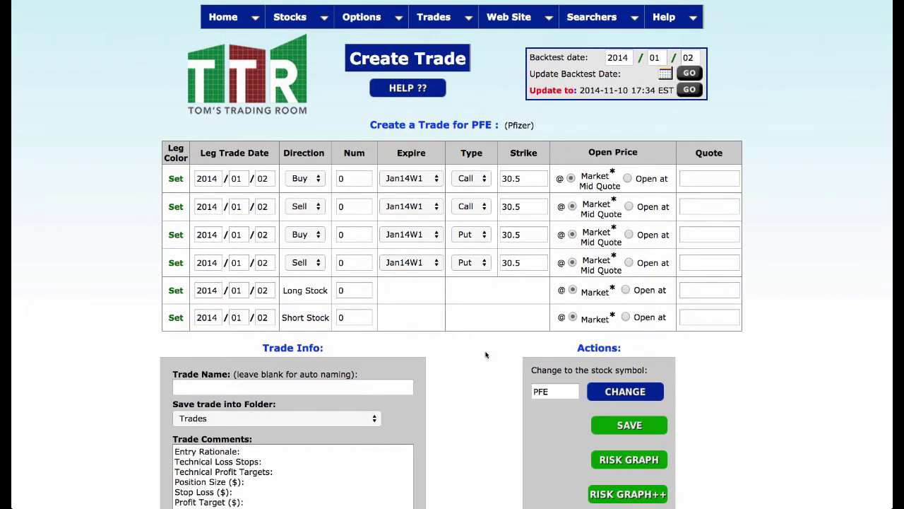
Check PFE's market conditions, and set the first option leg to sell 1 call expiring Jan15
{"action": "scroll", "coordinate": [466, 421], "scroll_direction": "down", "scroll_amount": 5}
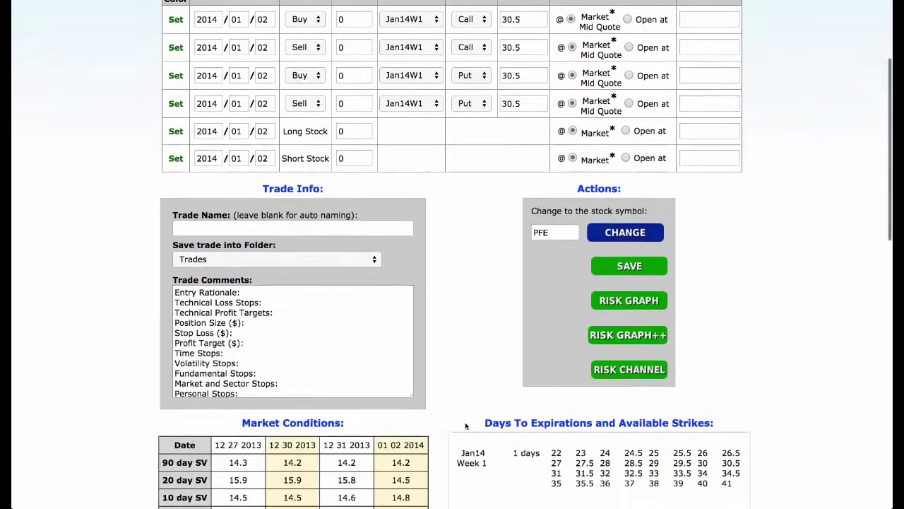
{"action": "scroll", "coordinate": [464, 421], "scroll_direction": "down", "scroll_amount": 1}
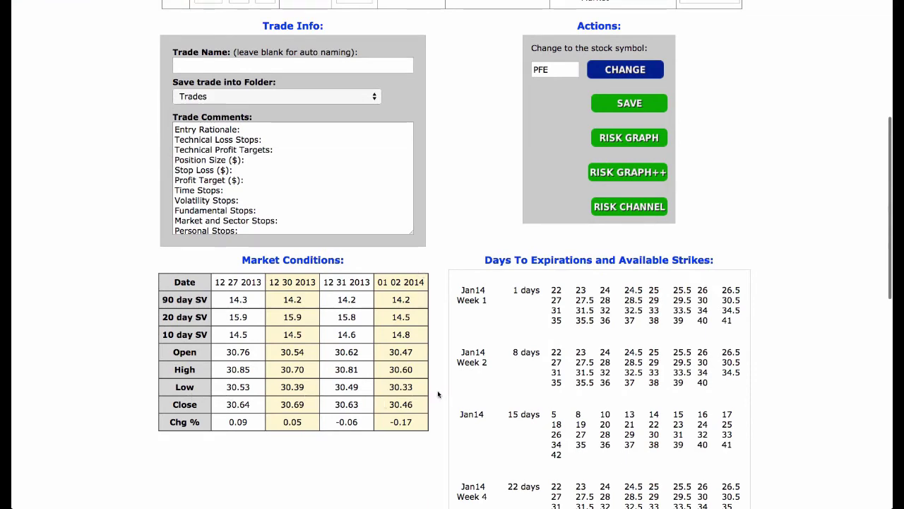
{"action": "scroll", "coordinate": [438, 390], "scroll_direction": "up", "scroll_amount": 5}
{"action": "left_click", "coordinate": [319, 175]}
{"action": "left_click", "coordinate": [304, 190]}
{"action": "left_click", "coordinate": [351, 180]}
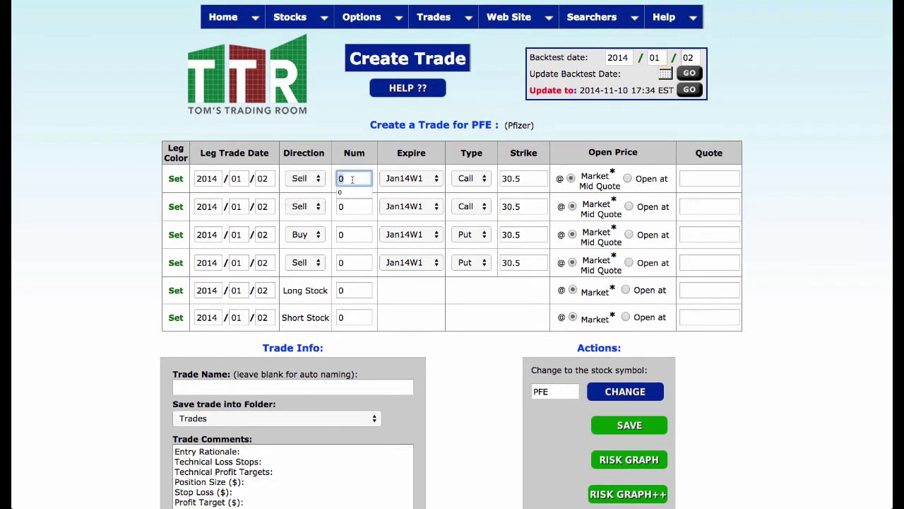
{"action": "type", "text": "1"}
{"action": "left_click", "coordinate": [401, 181]}
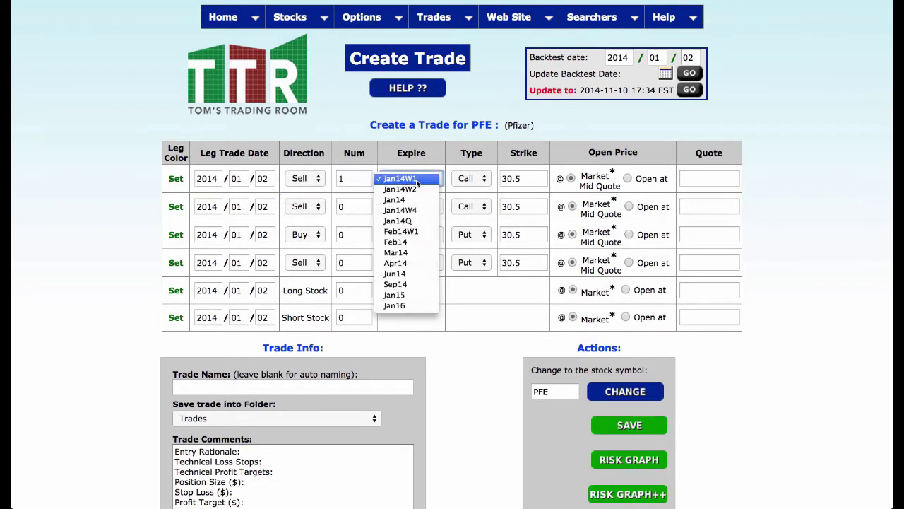
{"action": "left_click", "coordinate": [417, 294]}
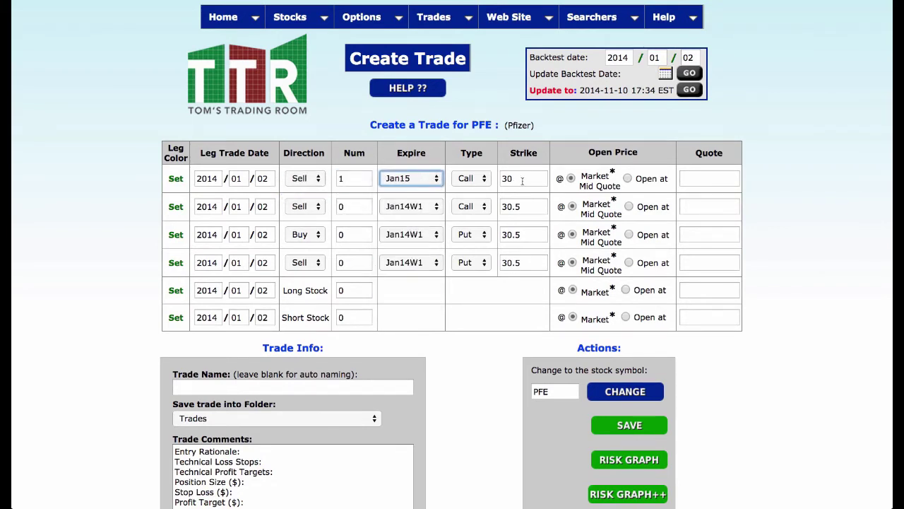
Set the Long Stock leg's quantity to 100 for the PFE trade
{"action": "left_click", "coordinate": [357, 291]}
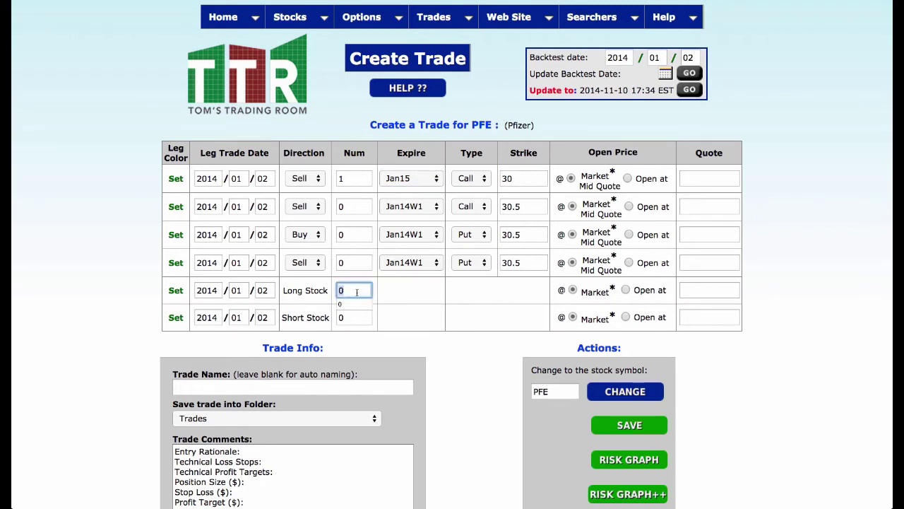
{"action": "type", "text": "100"}
{"action": "left_click", "coordinate": [436, 352]}
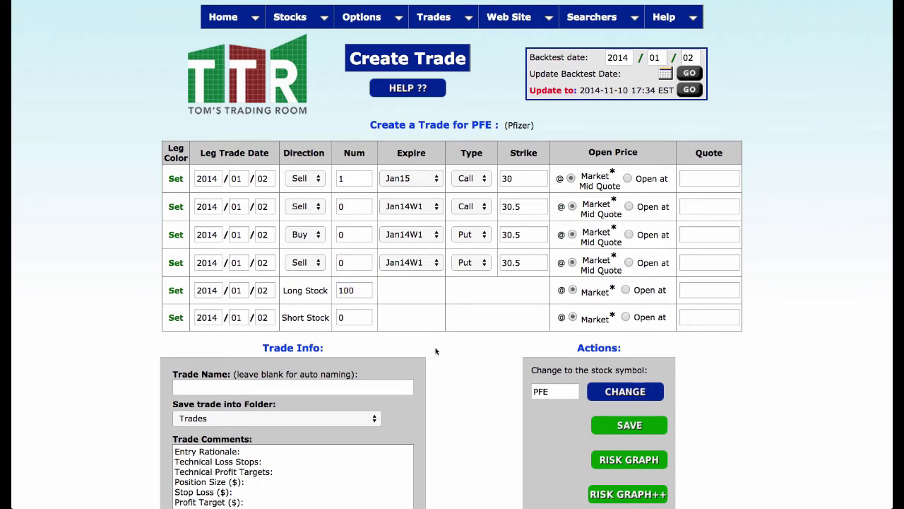
Name the trade "DOTD 2014 PFE" and save it in the Trades folder
{"action": "left_click", "coordinate": [377, 385]}
{"action": "type", "text": "DOTD"}
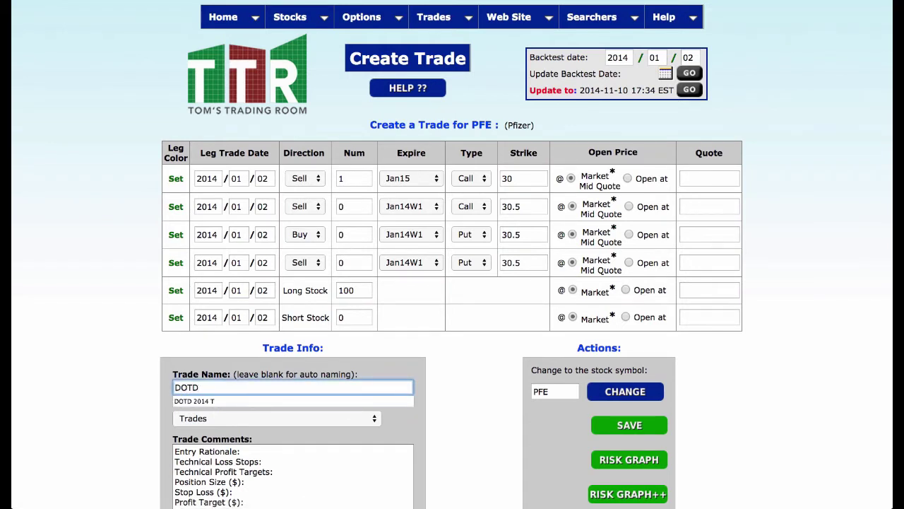
{"action": "type", "text": " 2014 PFE"}
{"action": "left_click", "coordinate": [628, 426]}
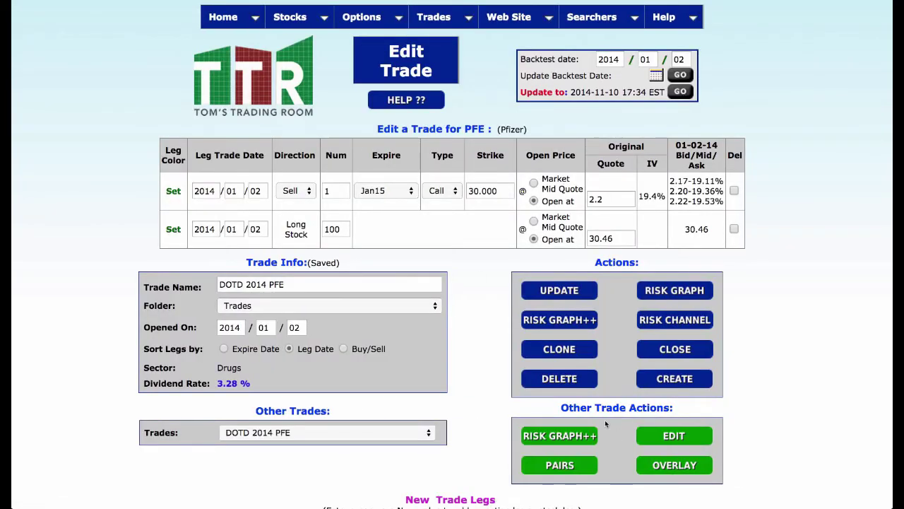
Start another new trade, change its stock symbol to INTC, and check its market conditions and available strikes
{"action": "mouse_move", "coordinate": [434, 17]}
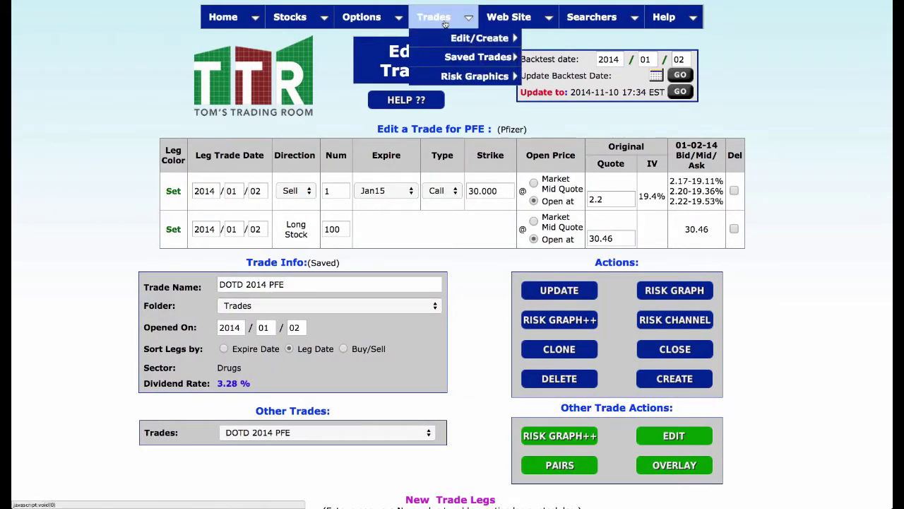
{"action": "mouse_move", "coordinate": [480, 40]}
{"action": "left_click", "coordinate": [572, 76]}
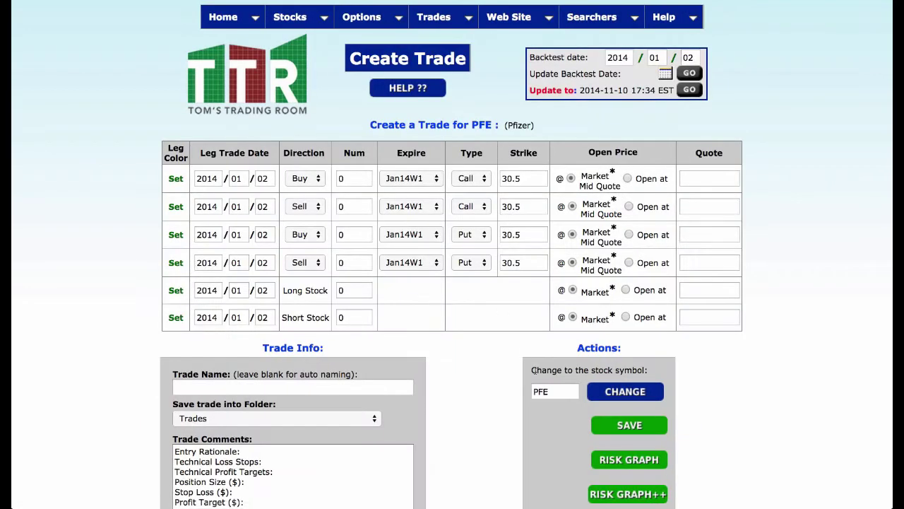
{"action": "double_click", "coordinate": [558, 394]}
{"action": "type", "text": "INT"}
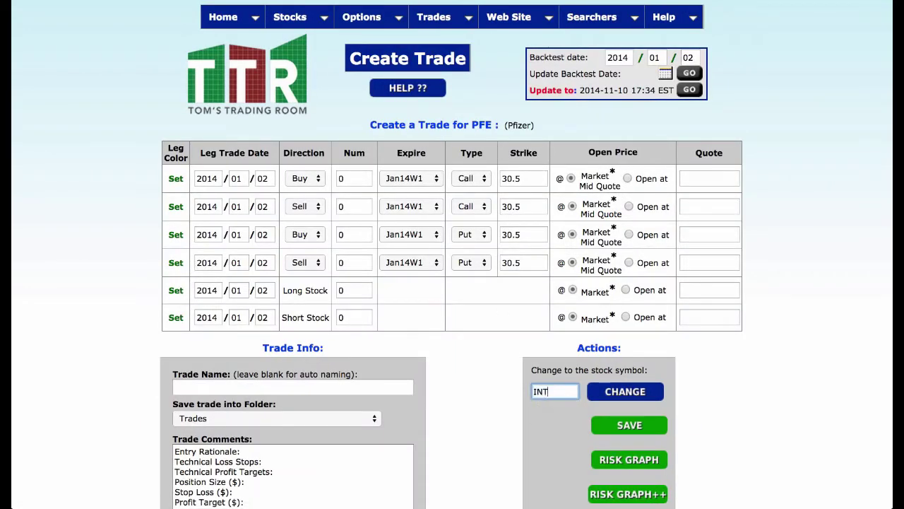
{"action": "type", "text": "C"}
{"action": "left_click", "coordinate": [614, 391]}
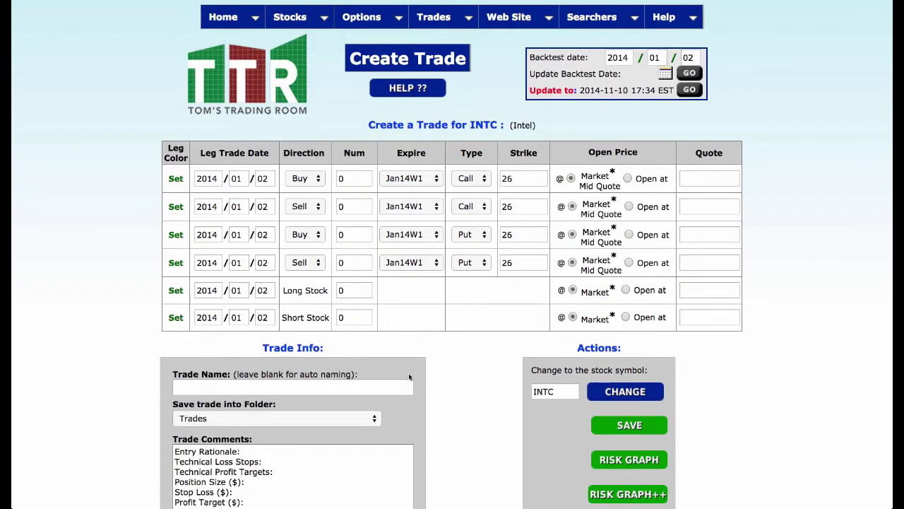
{"action": "scroll", "coordinate": [362, 445], "scroll_direction": "down", "scroll_amount": 2}
{"action": "scroll", "coordinate": [362, 441], "scroll_direction": "down", "scroll_amount": 10}
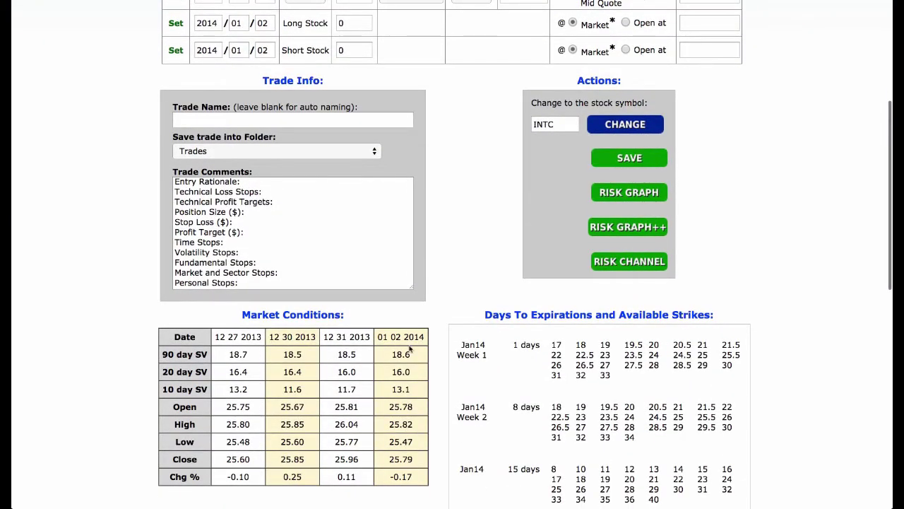
{"action": "scroll", "coordinate": [439, 389], "scroll_direction": "up", "scroll_amount": 12}
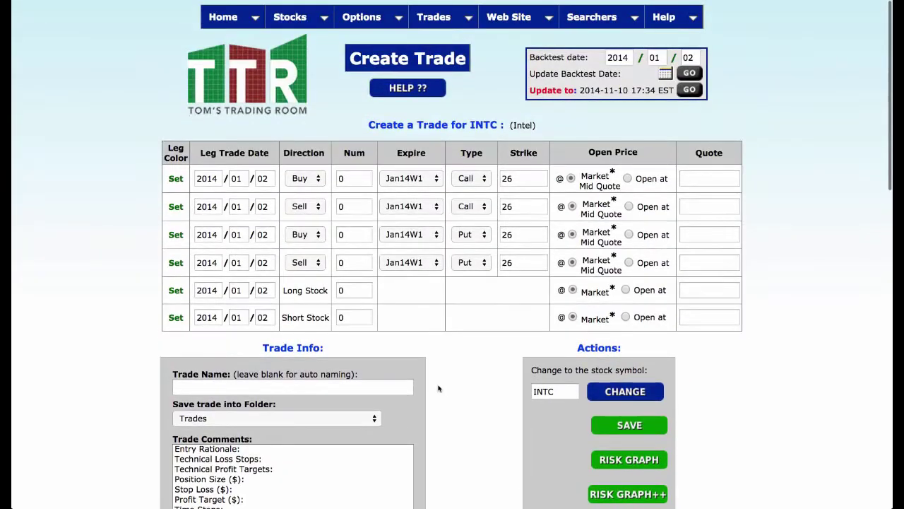
Set the INTC trade's first option leg to sell 1 call expiring Jan15
{"action": "left_click", "coordinate": [318, 181]}
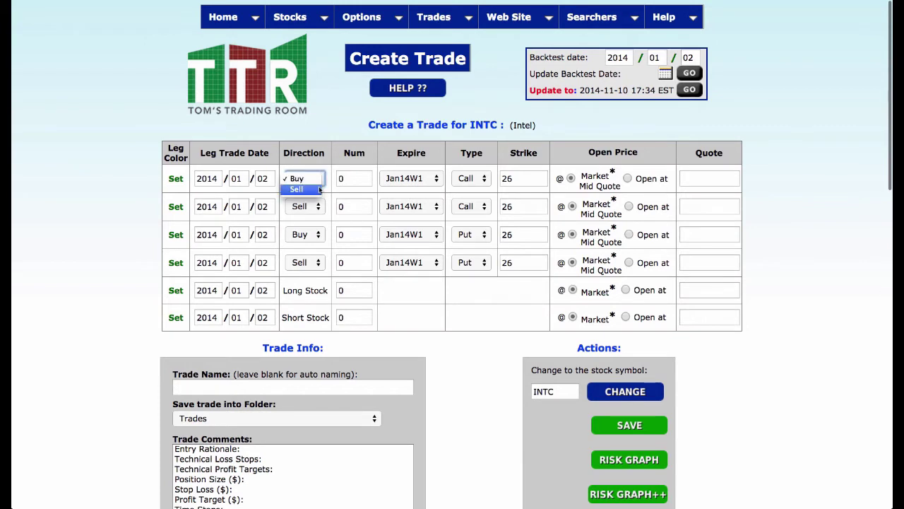
{"action": "key", "text": "Return"}
{"action": "key", "text": "Tab"}
{"action": "type", "text": "1"}
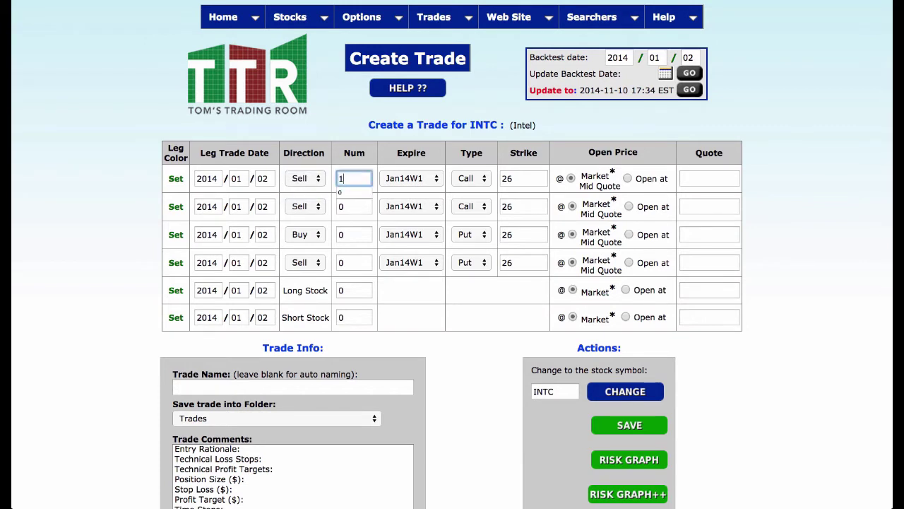
{"action": "left_click", "coordinate": [416, 181]}
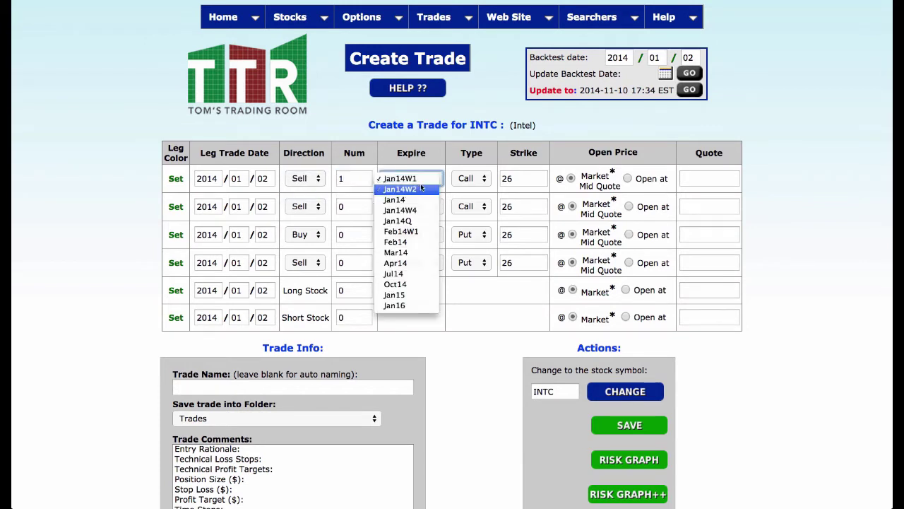
{"action": "left_click", "coordinate": [415, 295]}
Set the Long Stock leg's quantity to 100 for the INTC trade and save the trade
{"action": "left_click", "coordinate": [351, 289]}
{"action": "type", "text": "100"}
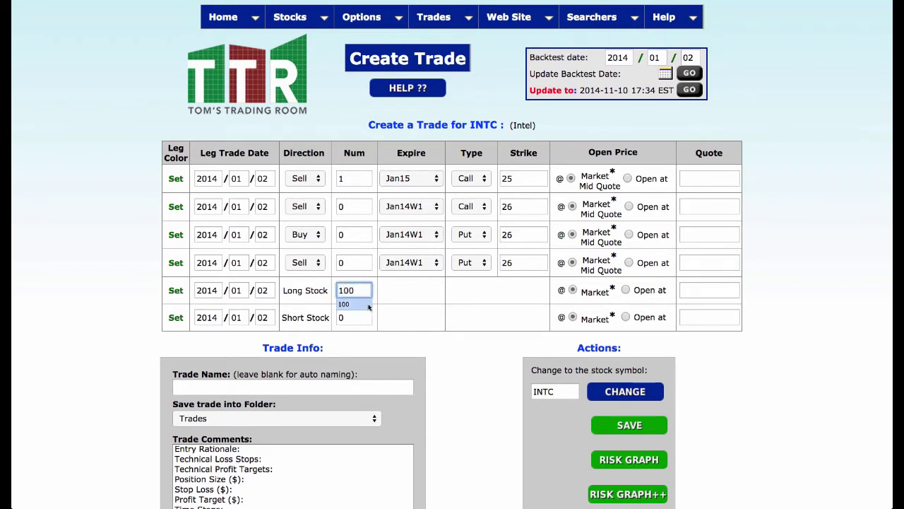
{"action": "left_click", "coordinate": [621, 426]}
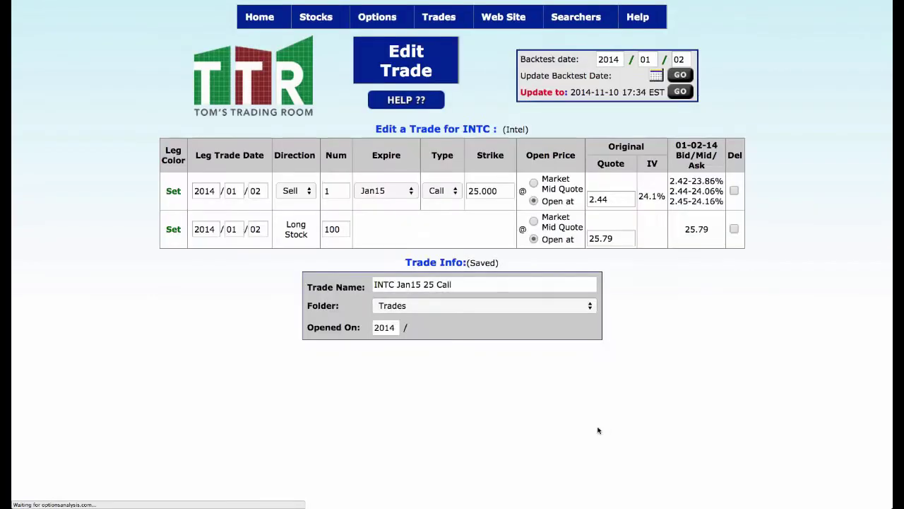
Rename the saved Intel trade to "DOTD 2014 INTC" and update it
{"action": "triple_click", "coordinate": [357, 283]}
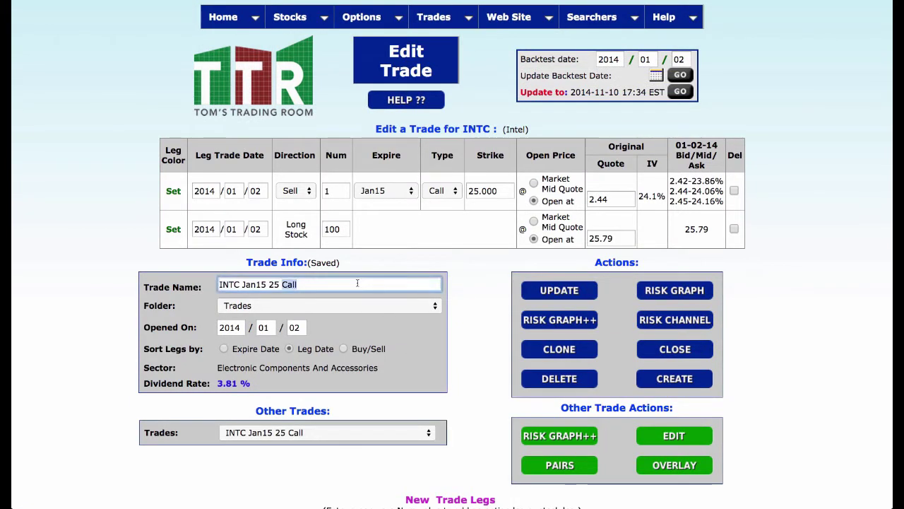
{"action": "type", "text": "DO"}
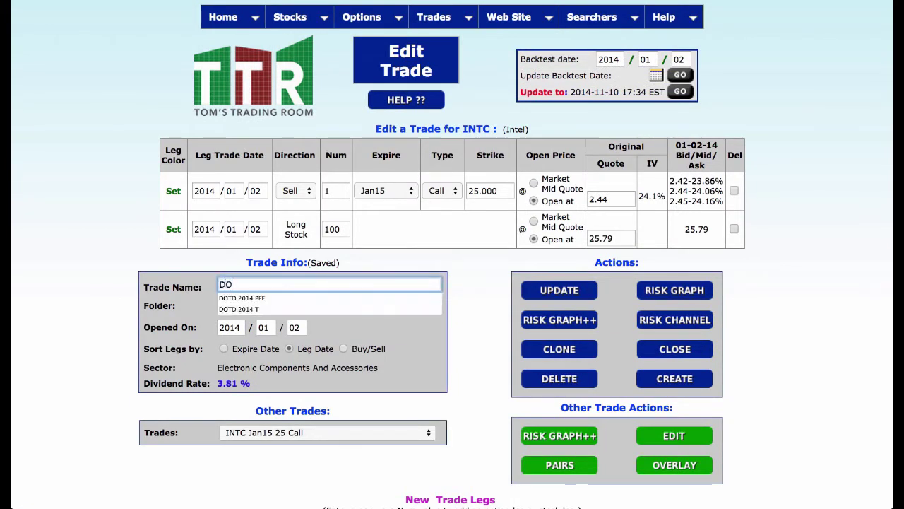
{"action": "type", "text": "TD 2014 I"}
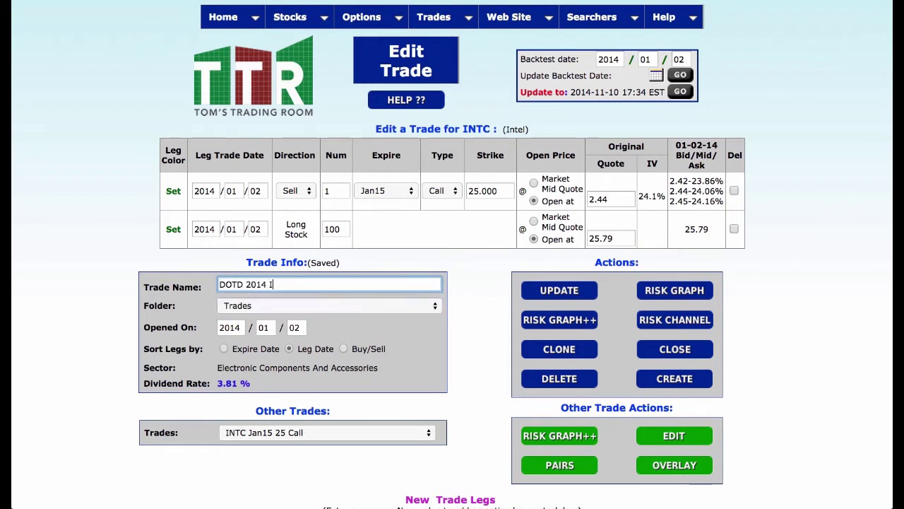
{"action": "type", "text": "NTC"}
{"action": "left_click", "coordinate": [576, 291]}
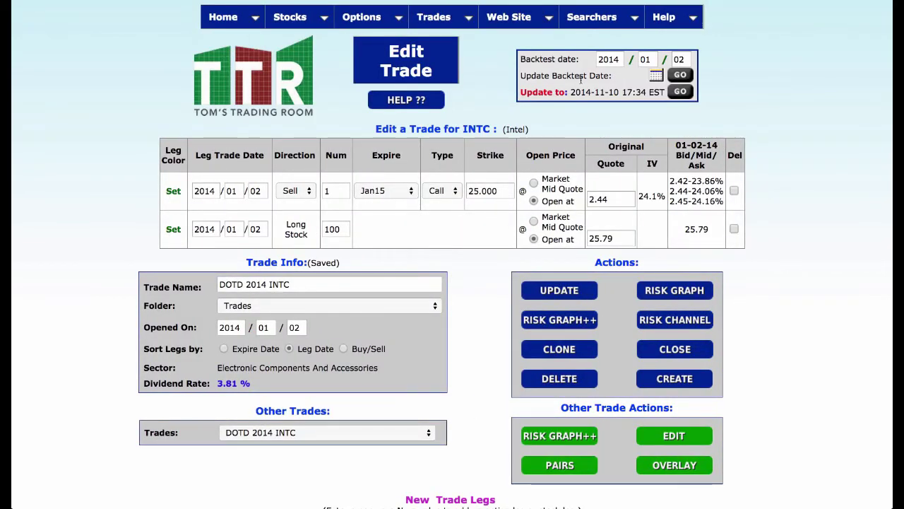
Start a new trade and change its stock symbol to GE
{"action": "left_click", "coordinate": [442, 20]}
{"action": "mouse_move", "coordinate": [481, 38]}
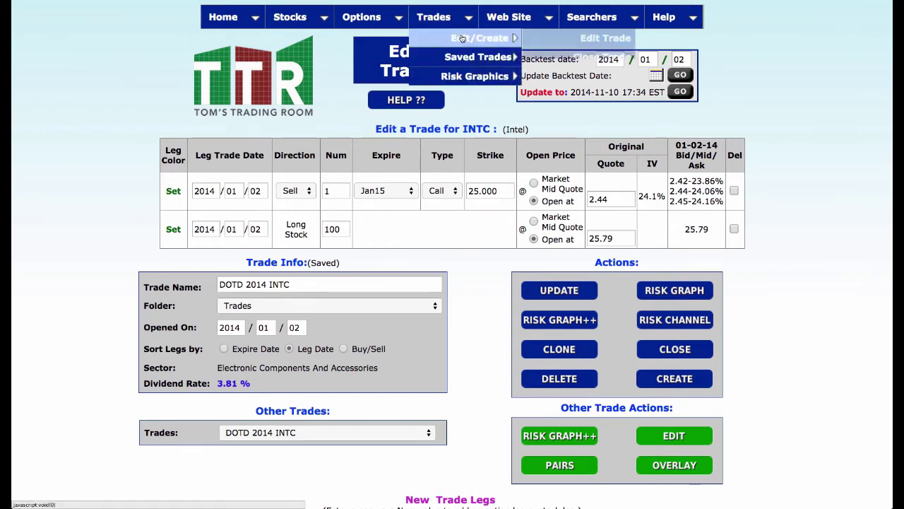
{"action": "left_click", "coordinate": [579, 78]}
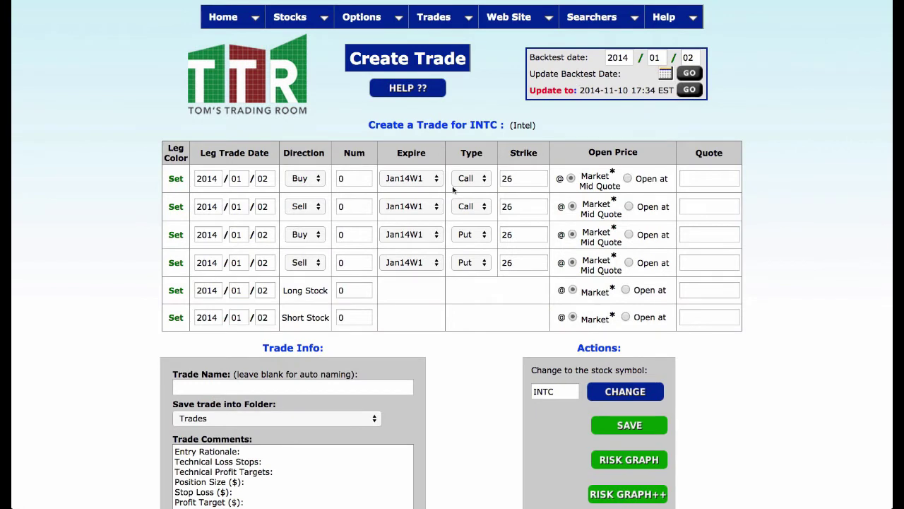
{"action": "double_click", "coordinate": [538, 391]}
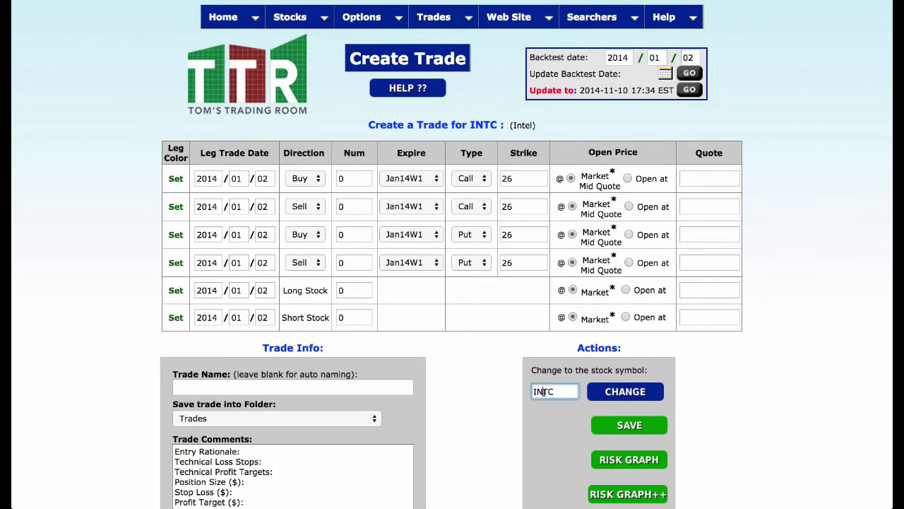
{"action": "type", "text": "ge"}
{"action": "left_click", "coordinate": [628, 394]}
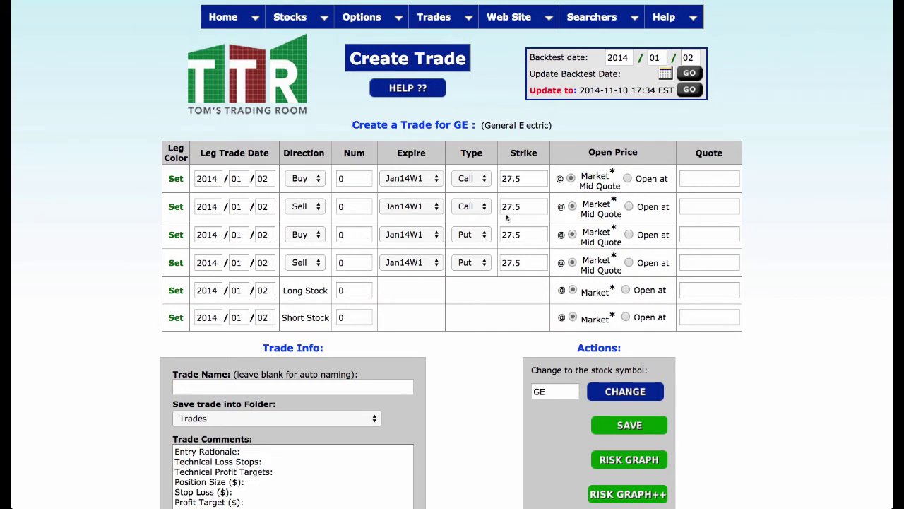
Set the GE trade's first option leg to sell 1 call expiring Jan15, and its Long Stock quantity to 100
{"action": "left_click", "coordinate": [353, 177]}
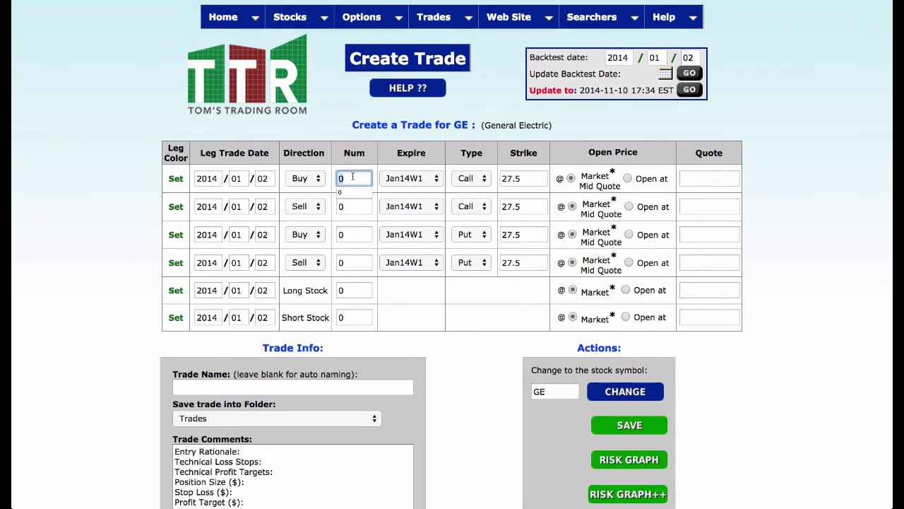
{"action": "left_click", "coordinate": [319, 179]}
{"action": "left_click", "coordinate": [317, 190]}
{"action": "left_click", "coordinate": [356, 179]}
{"action": "type", "text": "1"}
{"action": "left_click", "coordinate": [429, 181]}
{"action": "left_click", "coordinate": [423, 296]}
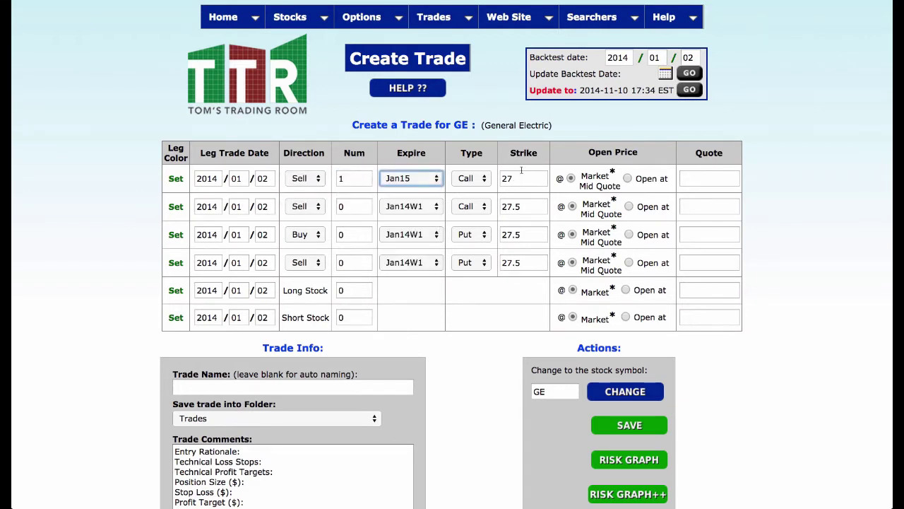
{"action": "left_click", "coordinate": [355, 291]}
{"action": "type", "text": "100"}
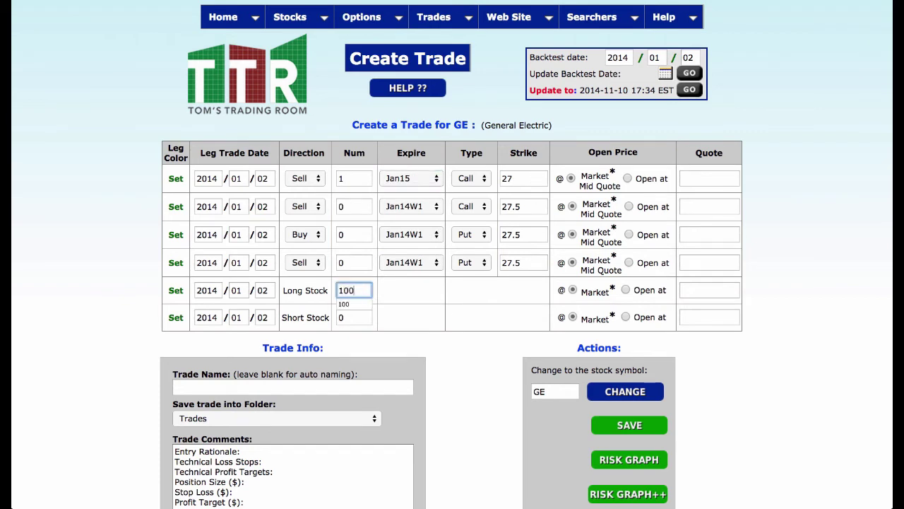
Name the trade "DOTD 2014 GE" and save it
{"action": "left_click", "coordinate": [365, 388]}
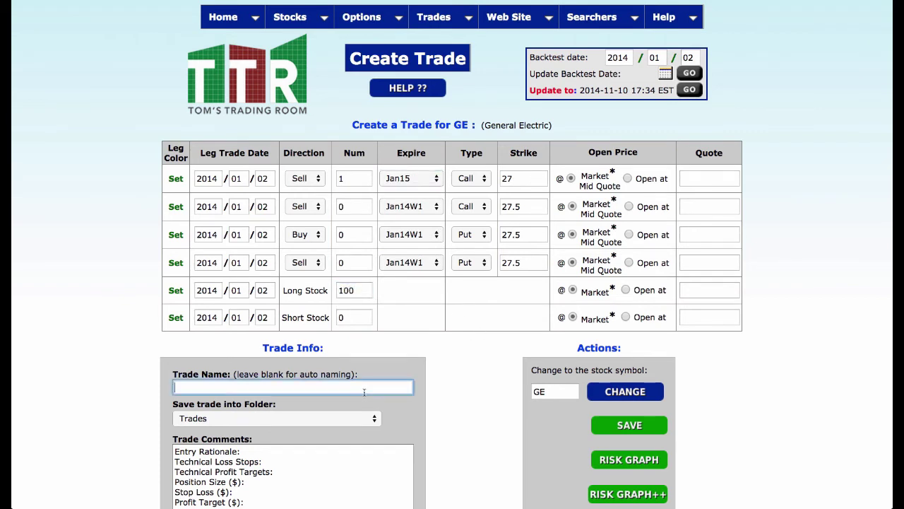
{"action": "type", "text": "DOTD"}
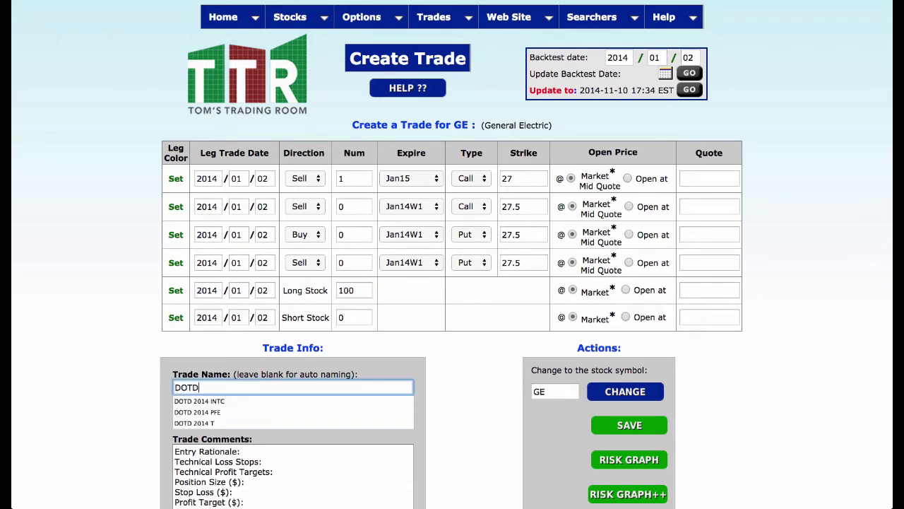
{"action": "type", "text": " 2014 GE"}
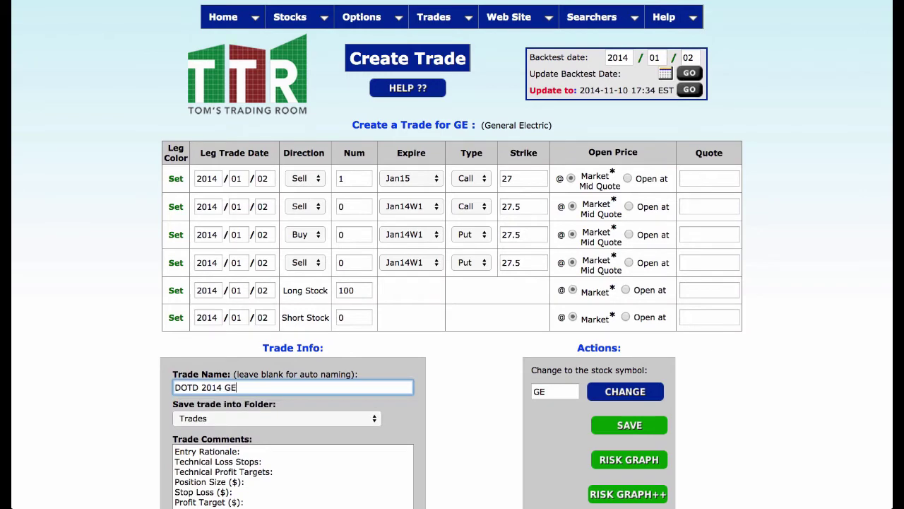
{"action": "left_click", "coordinate": [606, 424]}
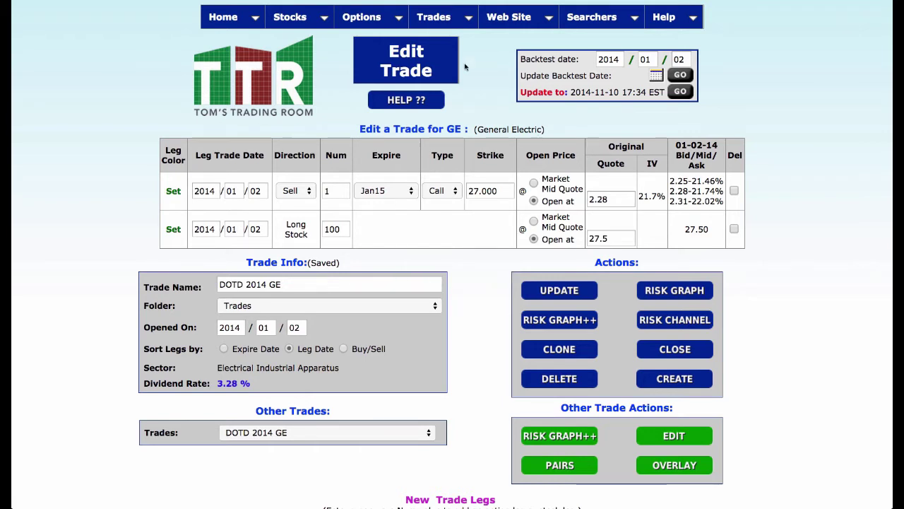
Start another new trade and change its stock symbol to CSCO
{"action": "mouse_move", "coordinate": [445, 20]}
{"action": "mouse_move", "coordinate": [479, 41]}
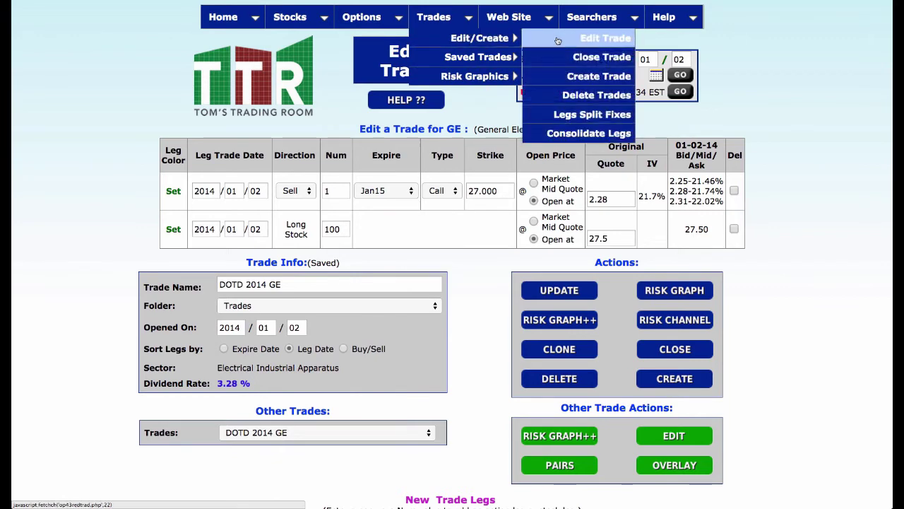
{"action": "left_click", "coordinate": [585, 75]}
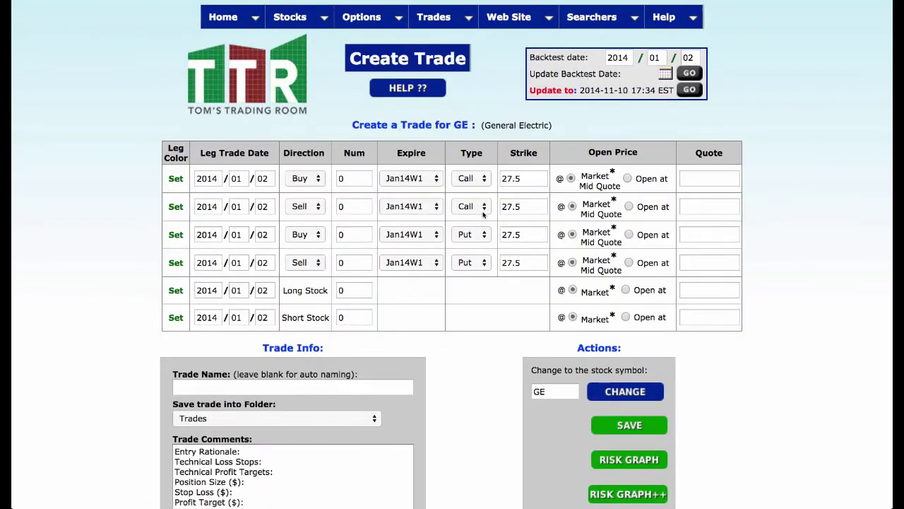
{"action": "left_click", "coordinate": [317, 182]}
{"action": "left_click", "coordinate": [317, 183]}
{"action": "double_click", "coordinate": [561, 393]}
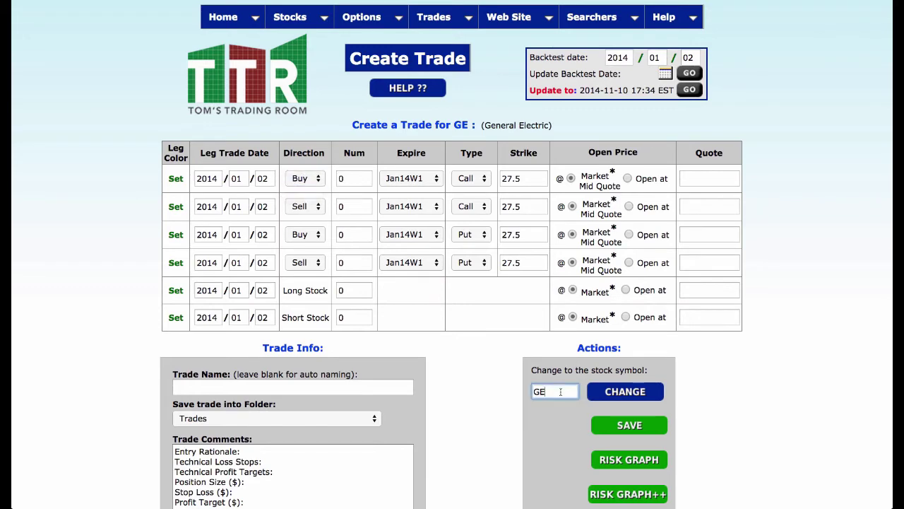
{"action": "type", "text": "csco"}
{"action": "left_click", "coordinate": [618, 394]}
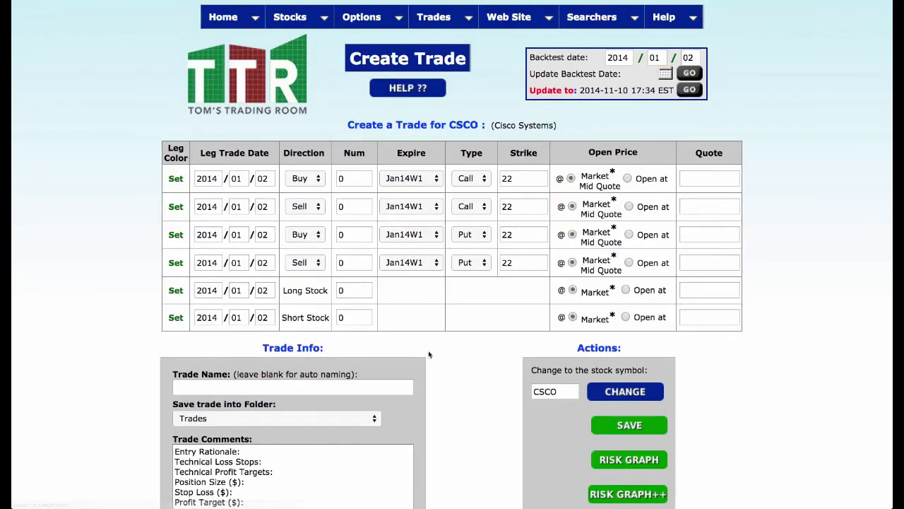
Set the CSCO trade's first option leg to sell 1 call, and its Long Stock quantity to 100
{"action": "left_click", "coordinate": [320, 178]}
{"action": "left_click", "coordinate": [300, 190]}
{"action": "left_click", "coordinate": [350, 179]}
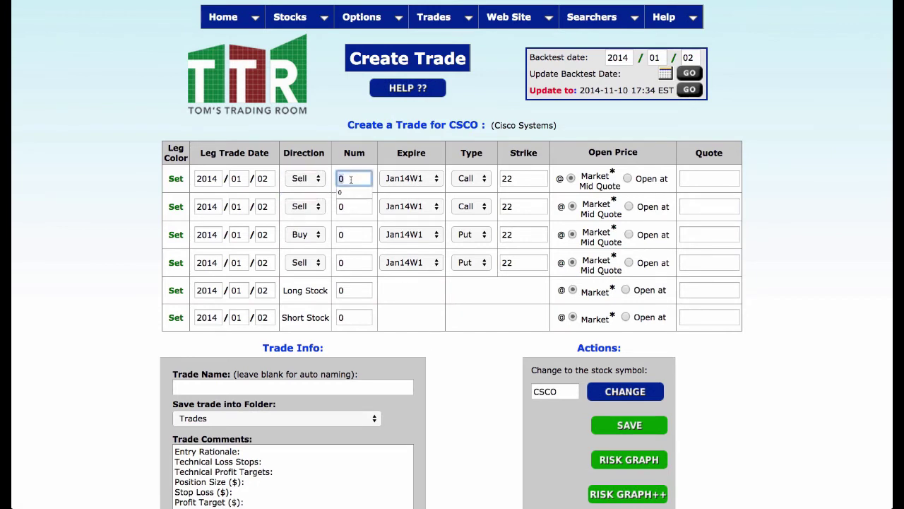
{"action": "type", "text": "1"}
{"action": "left_click", "coordinate": [421, 305]}
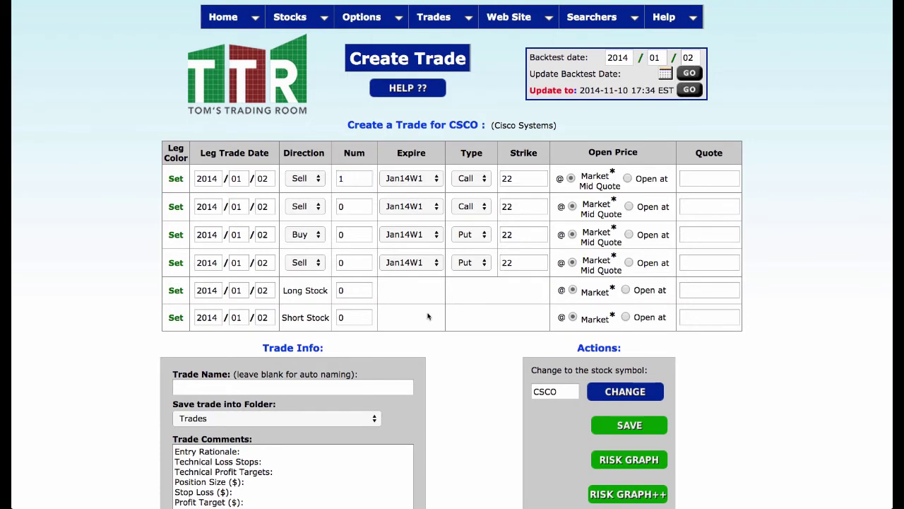
{"action": "left_click", "coordinate": [354, 290]}
{"action": "type", "text": "100"}
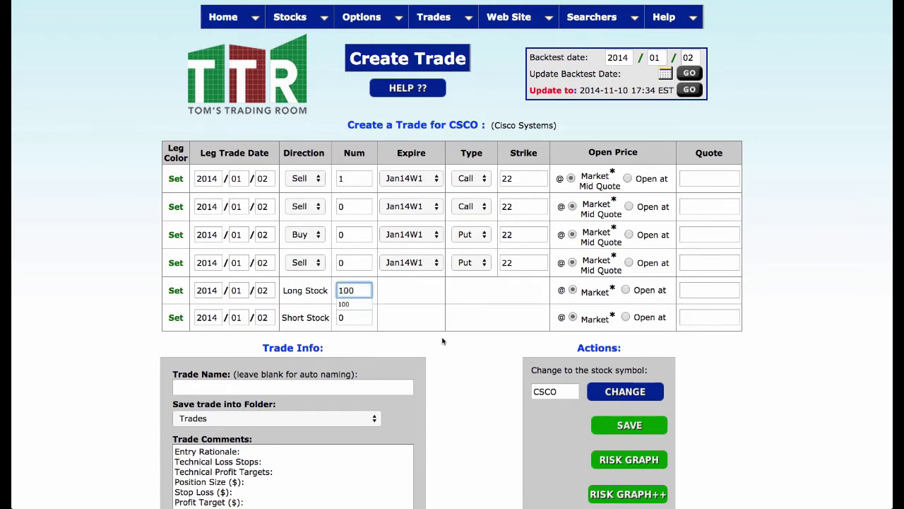
{"action": "left_click", "coordinate": [443, 342]}
Name the trade "DOTD 2014 CSCO" and save it
{"action": "left_click", "coordinate": [387, 386]}
{"action": "type", "text": "201"}
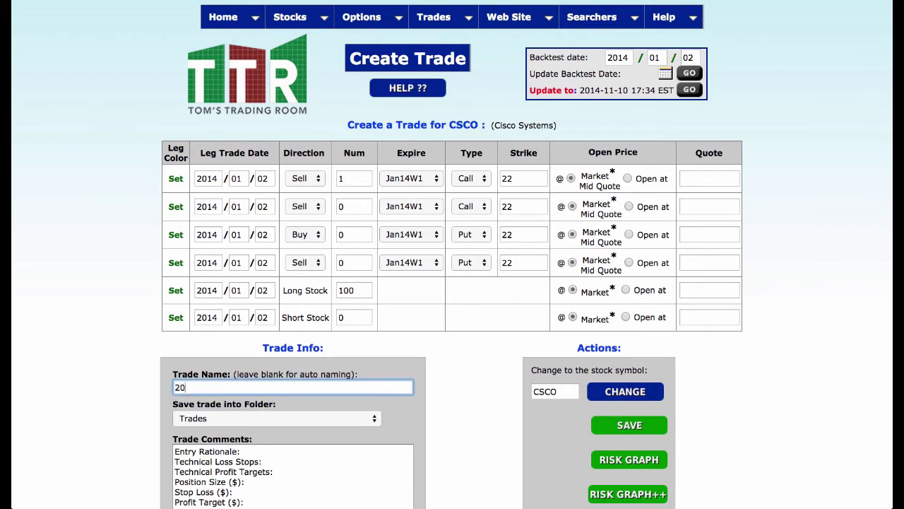
{"action": "key", "text": "BackSpace"}
{"action": "key", "text": "BackSpace"}
{"action": "key", "text": "BackSpace"}
{"action": "type", "text": "DOTD"}
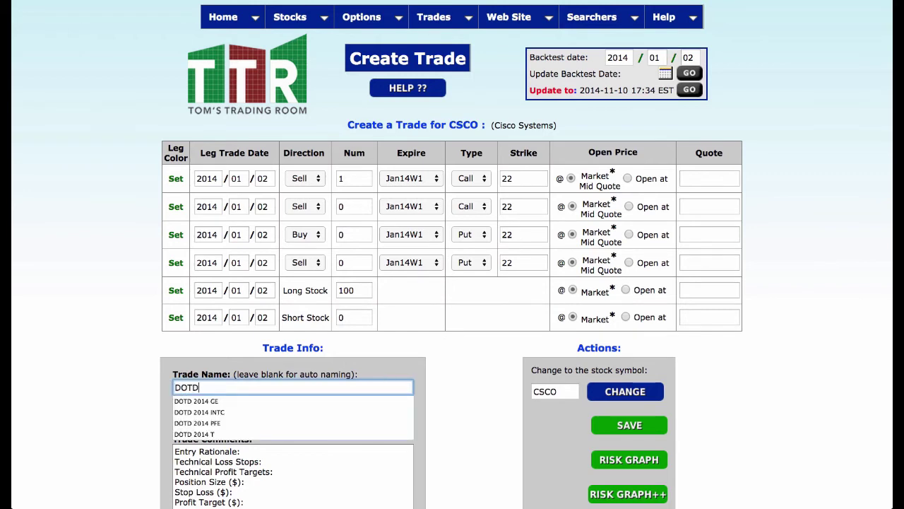
{"action": "type", "text": " 2014 CSCO"}
{"action": "left_click", "coordinate": [616, 425]}
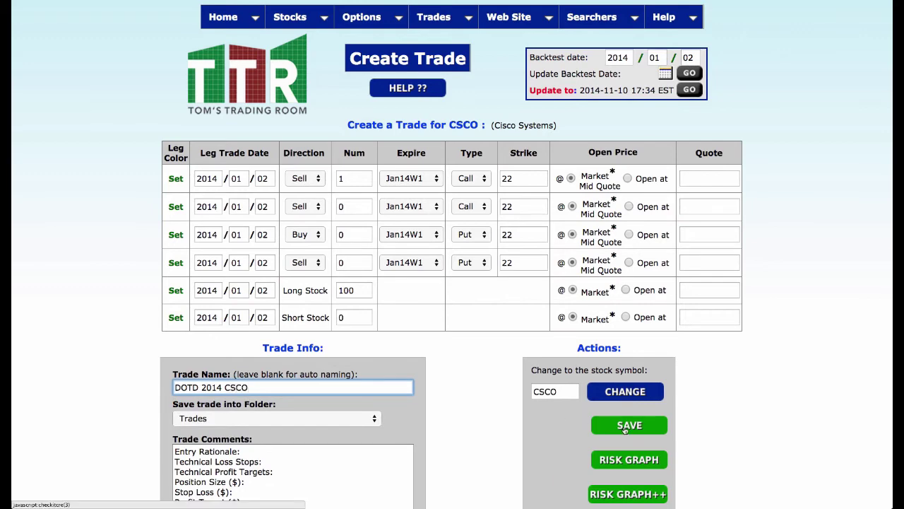
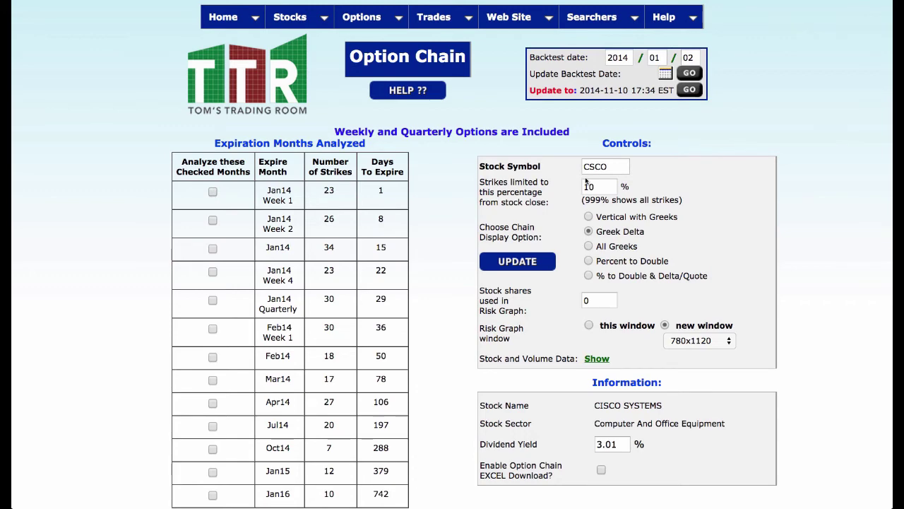
Show the Jan15 expiration in CSCO's option chain and examine its listed strikes and call quotes
{"action": "left_click", "coordinate": [213, 472]}
{"action": "left_click", "coordinate": [518, 262]}
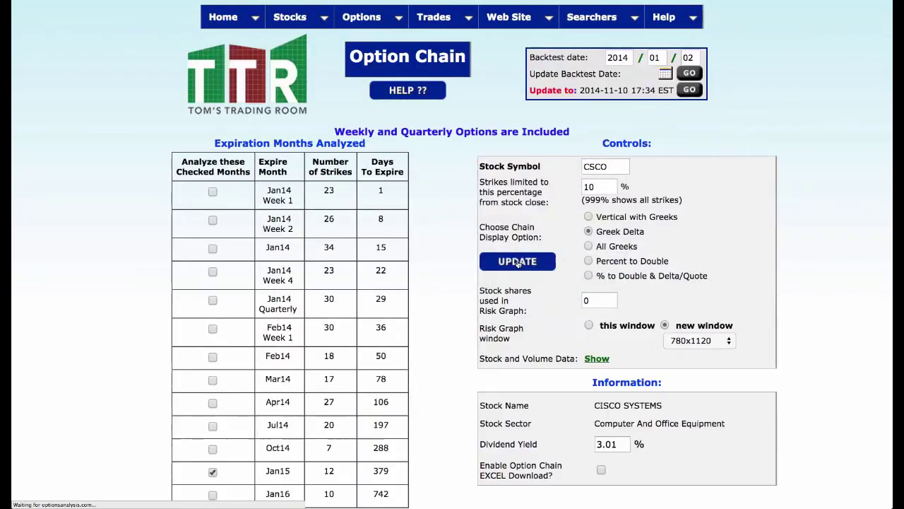
{"action": "scroll", "coordinate": [439, 425], "scroll_direction": "down", "scroll_amount": 5}
{"action": "scroll", "coordinate": [439, 425], "scroll_direction": "down", "scroll_amount": 3}
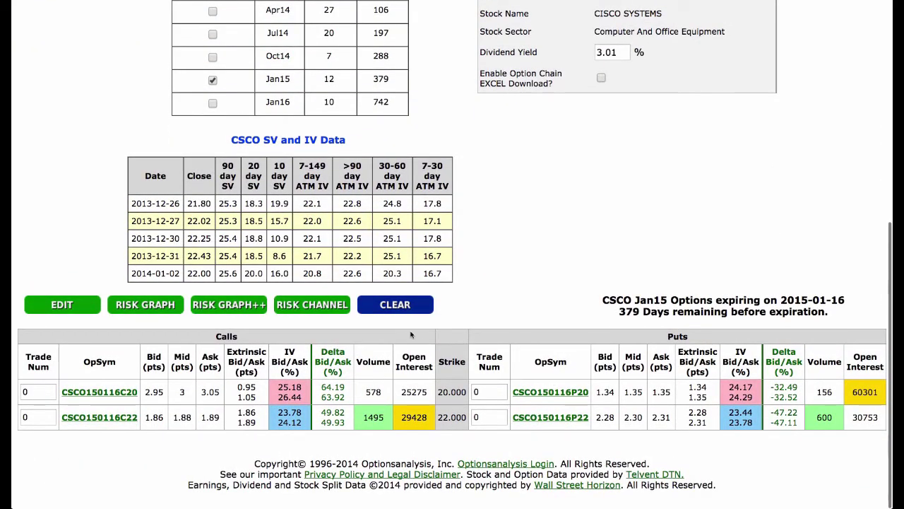
{"action": "scroll", "coordinate": [565, 228], "scroll_direction": "up", "scroll_amount": 10}
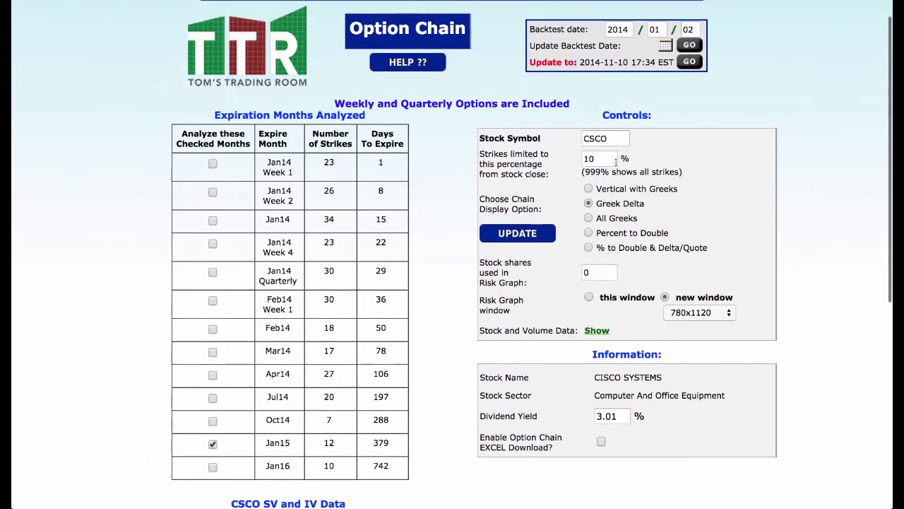
Widen CSCO's option chain to strikes within 20% of the stock close and update it
{"action": "double_click", "coordinate": [612, 153]}
{"action": "type", "text": "20"}
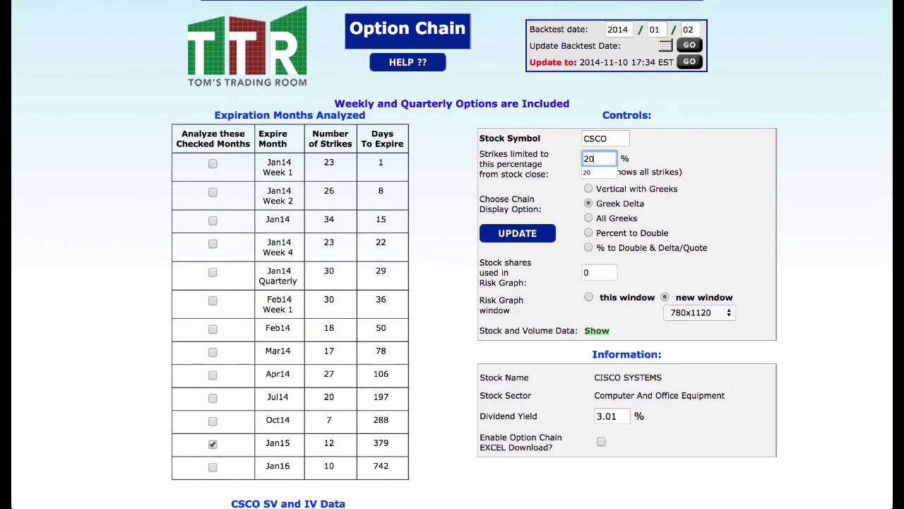
{"action": "left_click", "coordinate": [528, 239]}
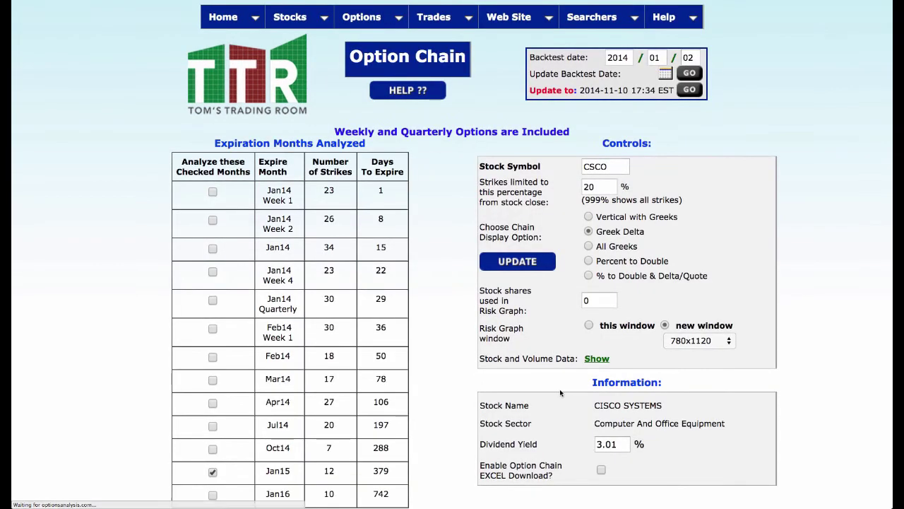
{"action": "scroll", "coordinate": [561, 393], "scroll_direction": "down", "scroll_amount": 1}
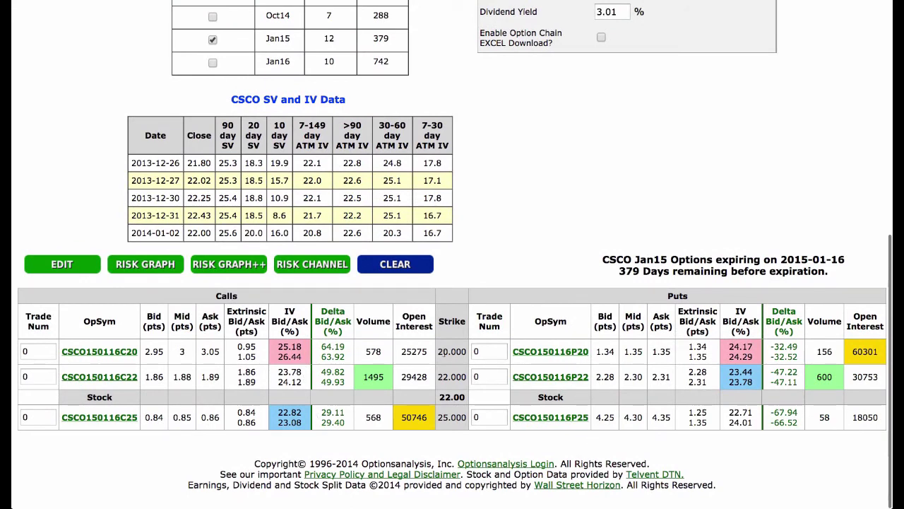
Enter 1 contract for the CSCO Jan15 20 call and open the position in Risk Graph++
{"action": "left_click", "coordinate": [37, 350]}
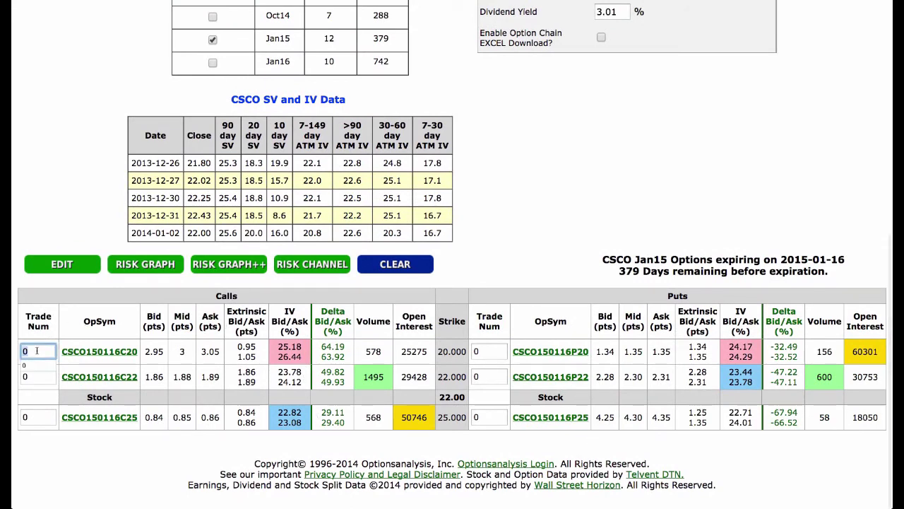
{"action": "key", "text": "BackSpace"}
{"action": "type", "text": "1"}
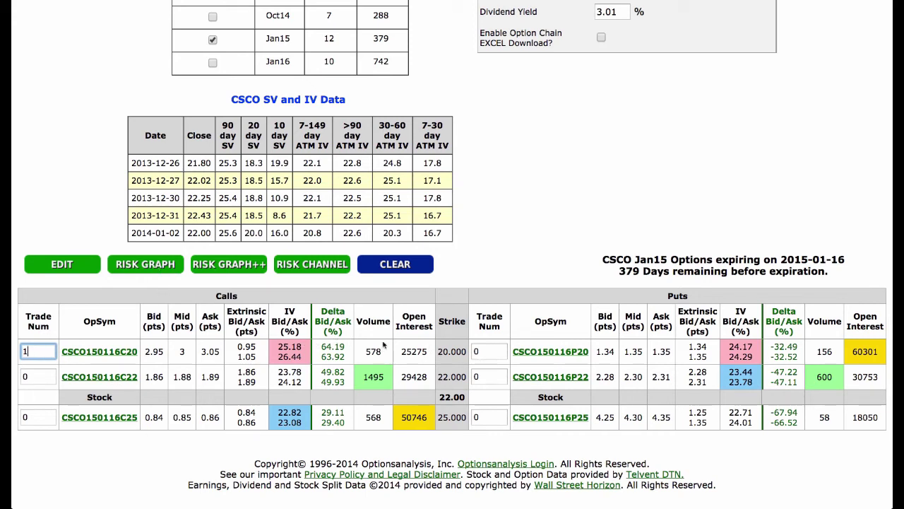
{"action": "left_click", "coordinate": [219, 264]}
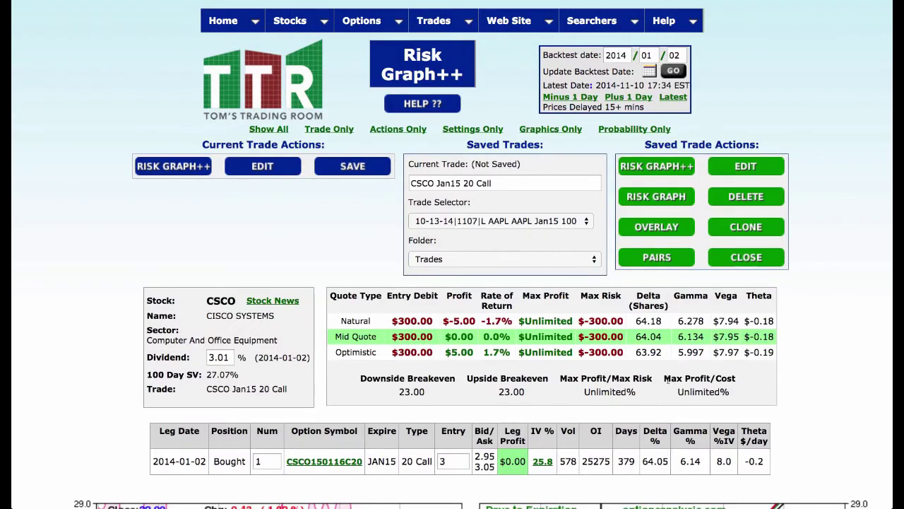
Examine the CSCO Jan15 20 call's profit curves, entry price, Mid Quote entry debit and implied volatility charts
{"action": "scroll", "coordinate": [366, 333], "scroll_direction": "down", "scroll_amount": 4}
{"action": "scroll", "coordinate": [367, 333], "scroll_direction": "down", "scroll_amount": 3}
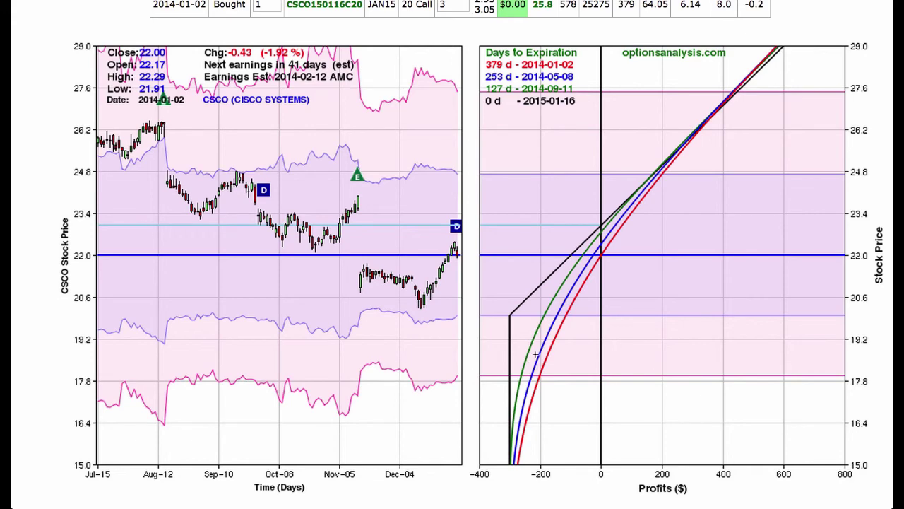
{"action": "scroll", "coordinate": [512, 436], "scroll_direction": "up", "scroll_amount": 5}
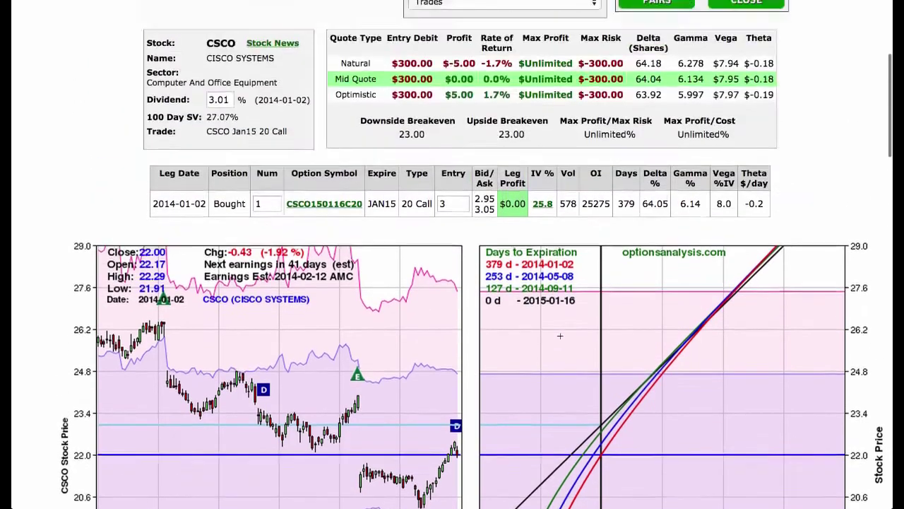
{"action": "left_click", "coordinate": [456, 251]}
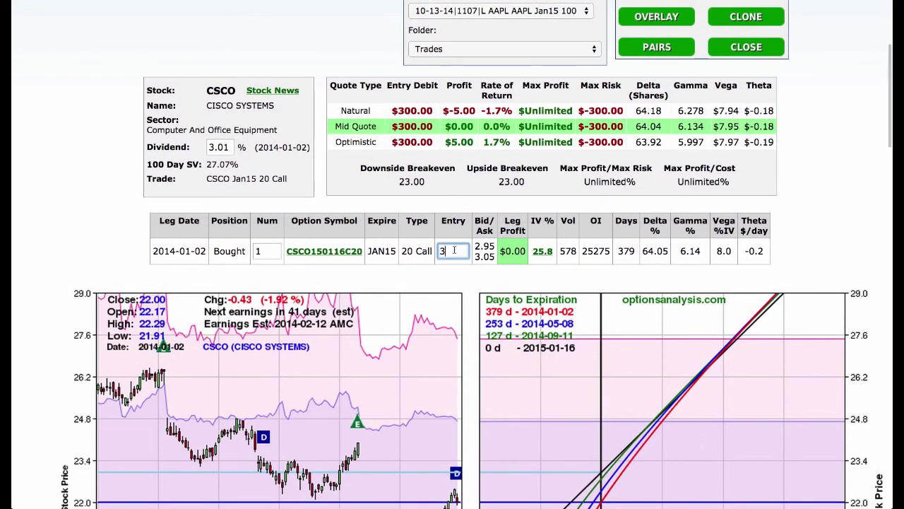
{"action": "left_click_drag", "start_coordinate": [437, 126], "coordinate": [384, 125]}
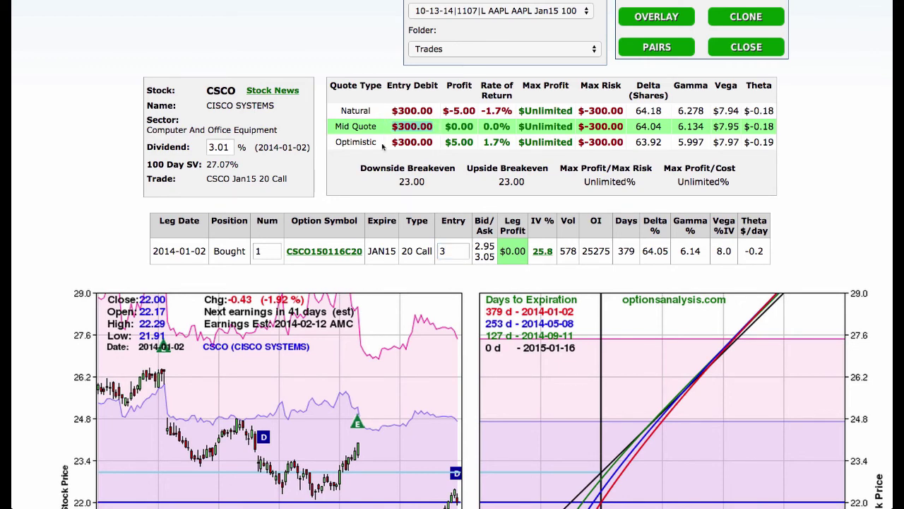
{"action": "scroll", "coordinate": [594, 411], "scroll_direction": "down", "scroll_amount": 2}
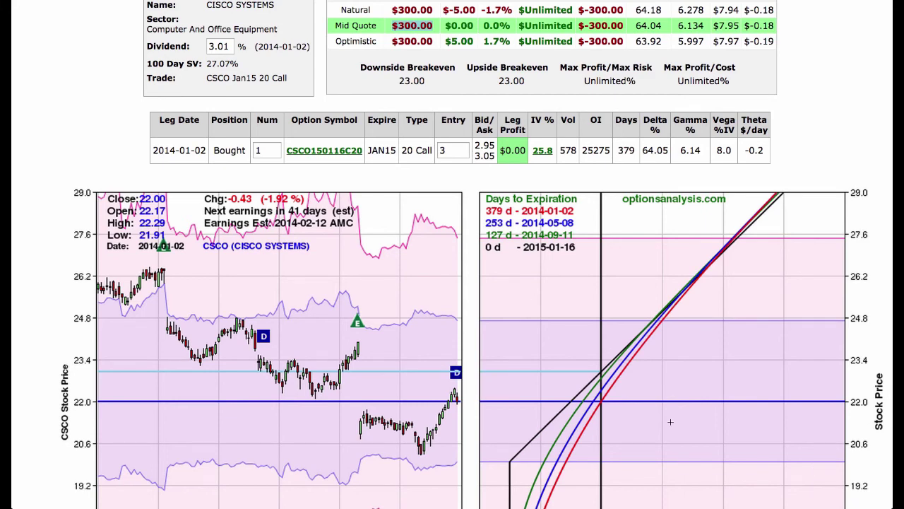
{"action": "scroll", "coordinate": [670, 421], "scroll_direction": "down", "scroll_amount": 10}
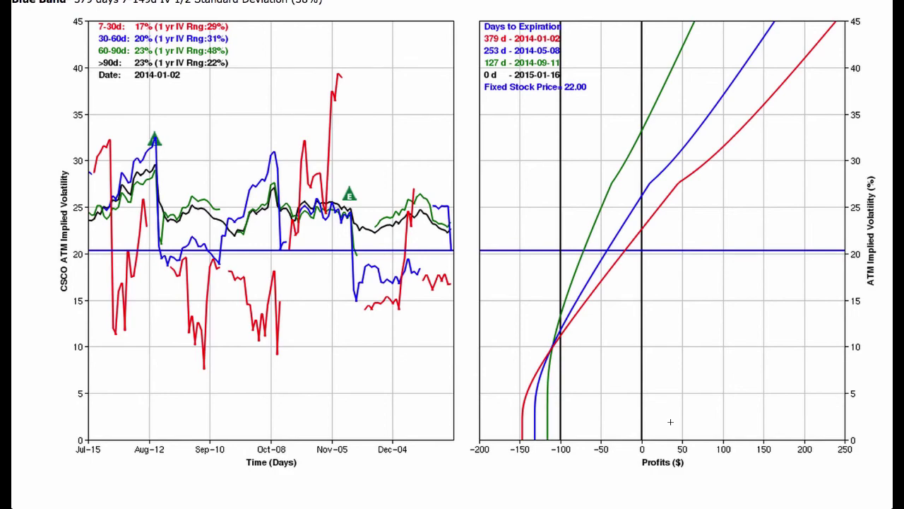
{"action": "scroll", "coordinate": [493, 286], "scroll_direction": "up", "scroll_amount": 15}
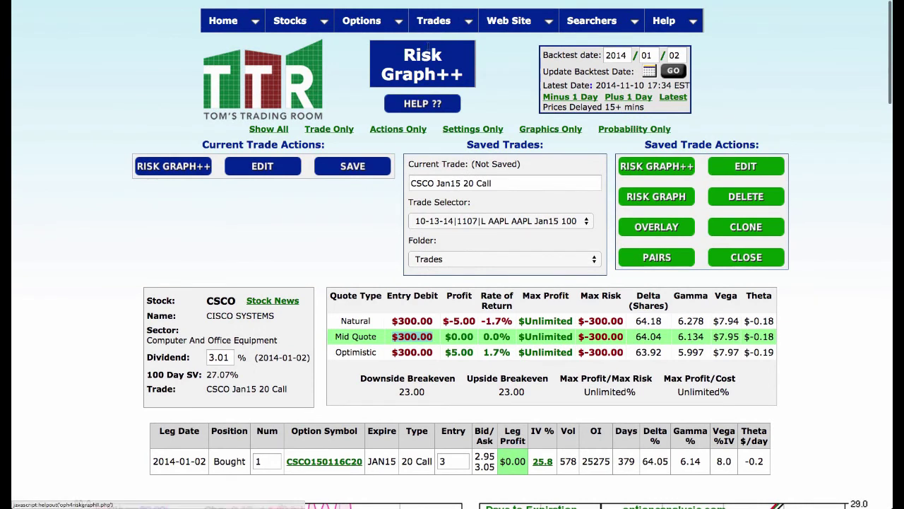
{"action": "mouse_move", "coordinate": [440, 18]}
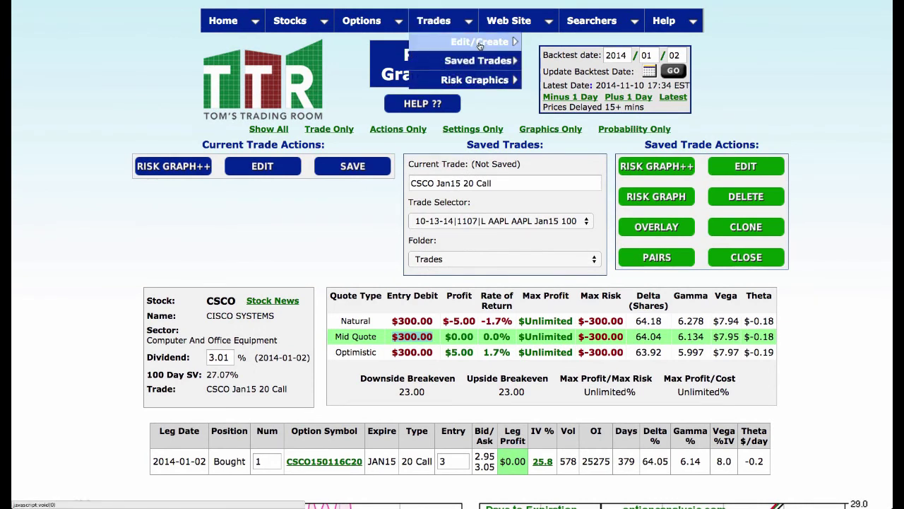
{"action": "mouse_move", "coordinate": [481, 45]}
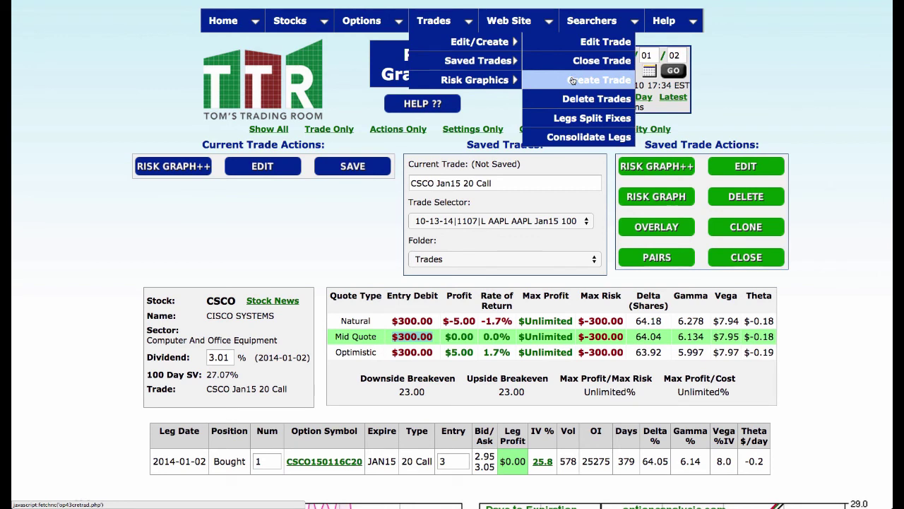
{"action": "mouse_move", "coordinate": [358, 22]}
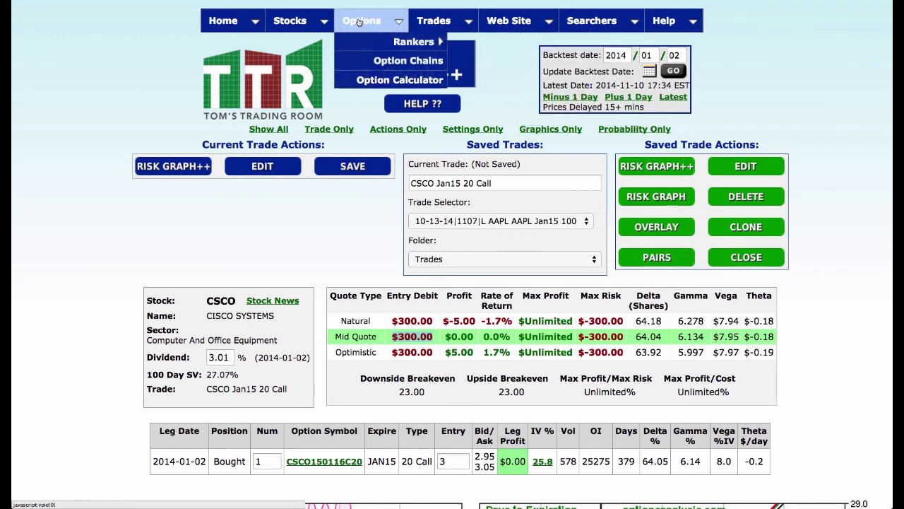